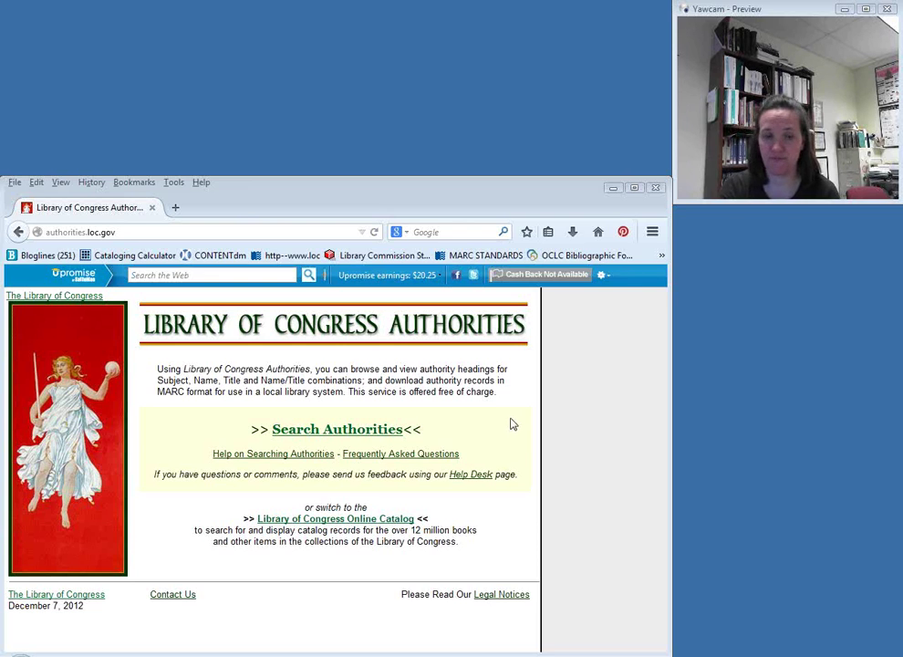
- Choose the Name Authority Headings search and enter 'salinger, j.d.' as the search text
{"action": "left_click", "coordinate": [329, 433]}
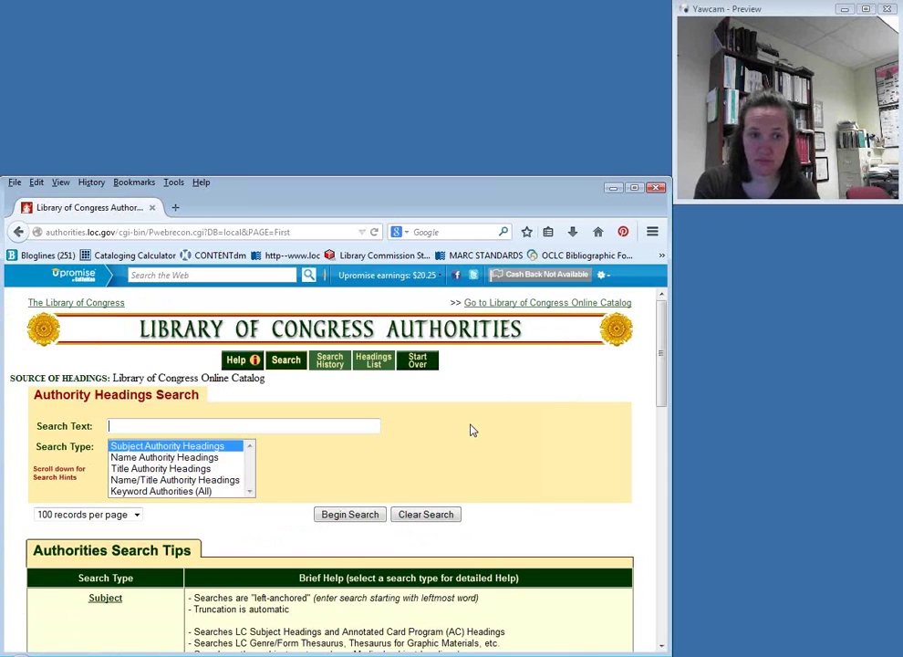
{"action": "left_click_drag", "start_coordinate": [663, 368], "coordinate": [664, 388]}
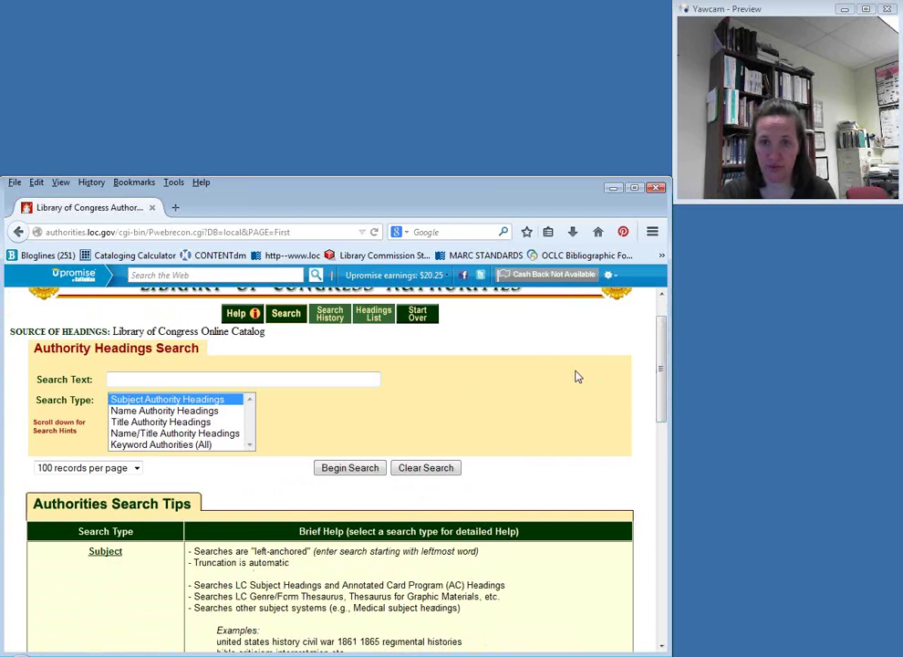
{"action": "left_click", "coordinate": [211, 412]}
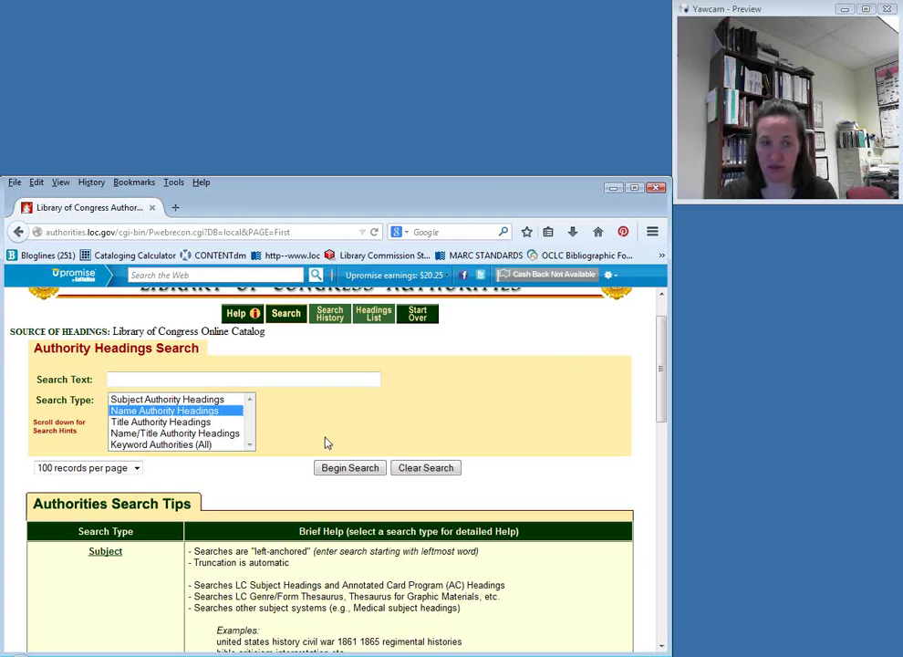
{"action": "left_click", "coordinate": [282, 380]}
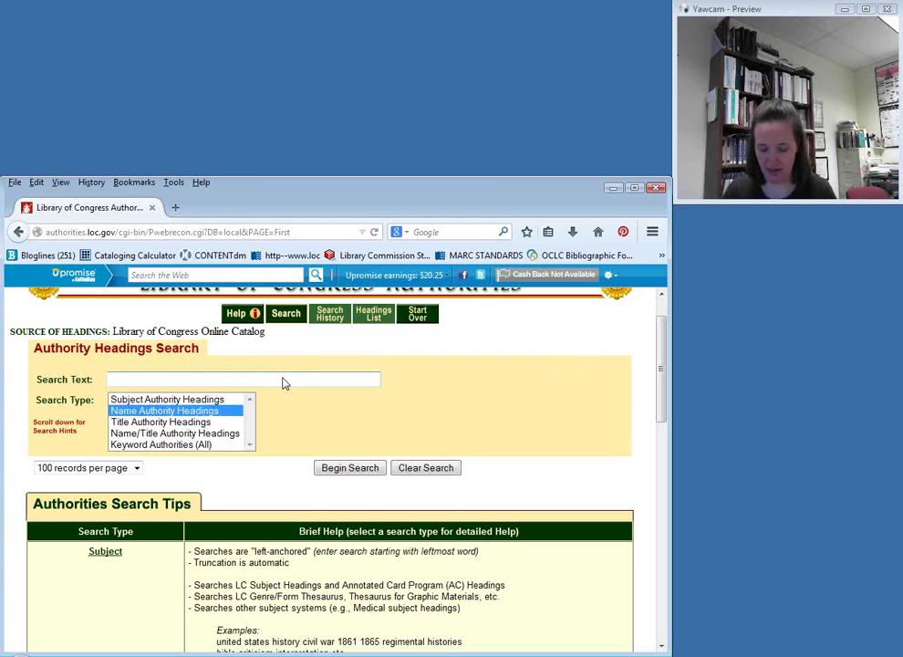
{"action": "type", "text": "s"}
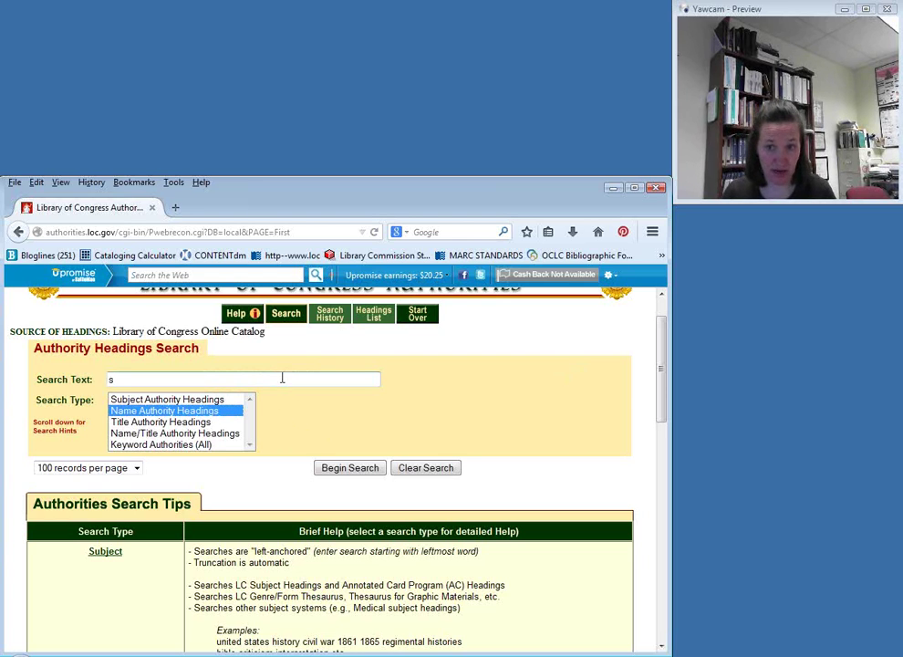
{"action": "type", "text": "alinge"}
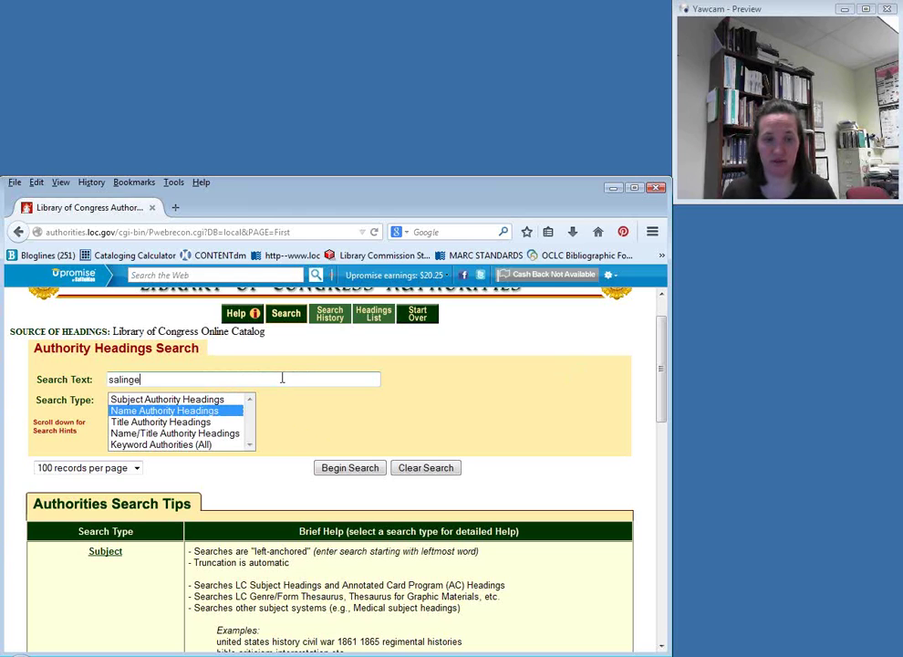
{"action": "type", "text": "r, j.d"}
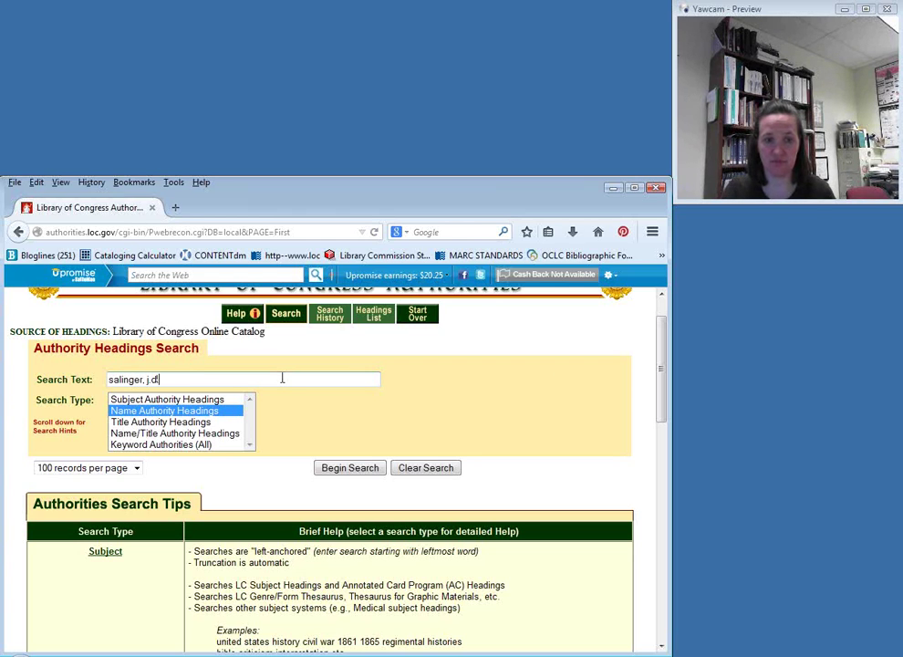
{"action": "type", "text": "."}
- Run the 'salinger, j.d.' name search and view the authorized heading for Salinger, J. D
{"action": "left_click", "coordinate": [349, 468]}
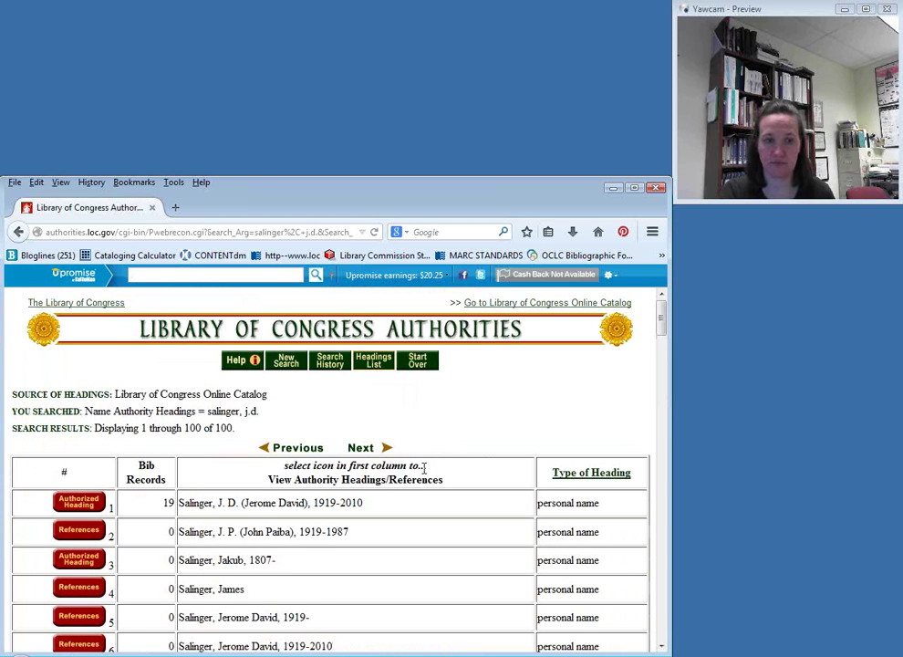
{"action": "scroll", "coordinate": [429, 470], "scroll_direction": "down", "scroll_amount": 3}
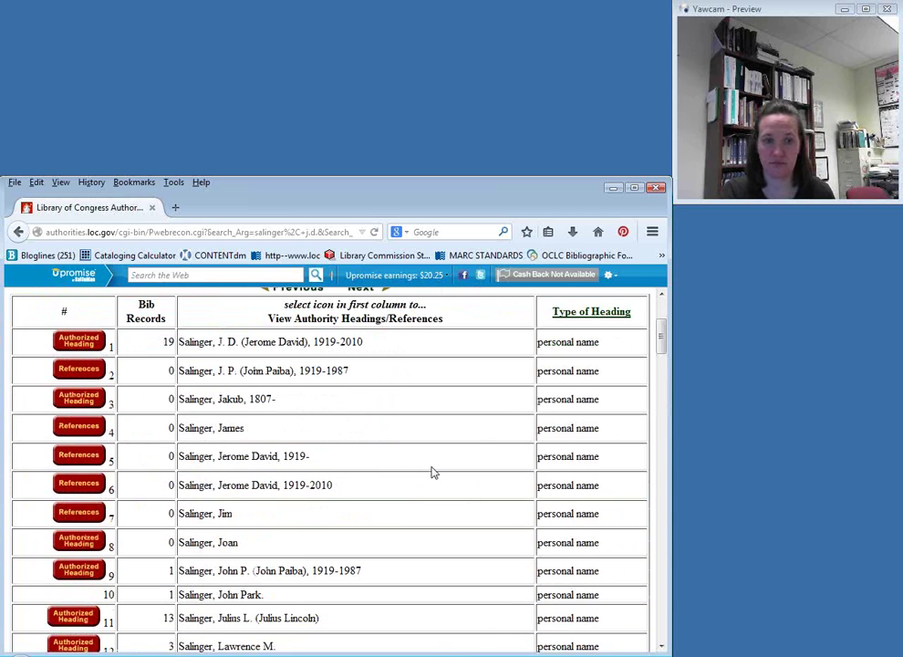
{"action": "left_click", "coordinate": [77, 349]}
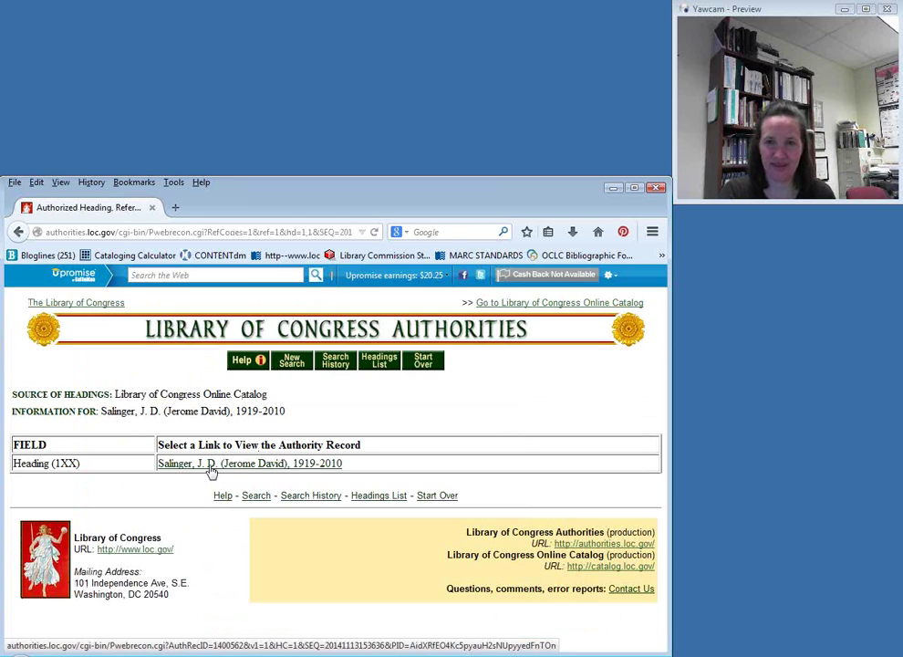
- Open the full MARC record for Salinger, J. D. (Jerome David), 1919-2010, n 50016589
{"action": "left_click", "coordinate": [196, 470]}
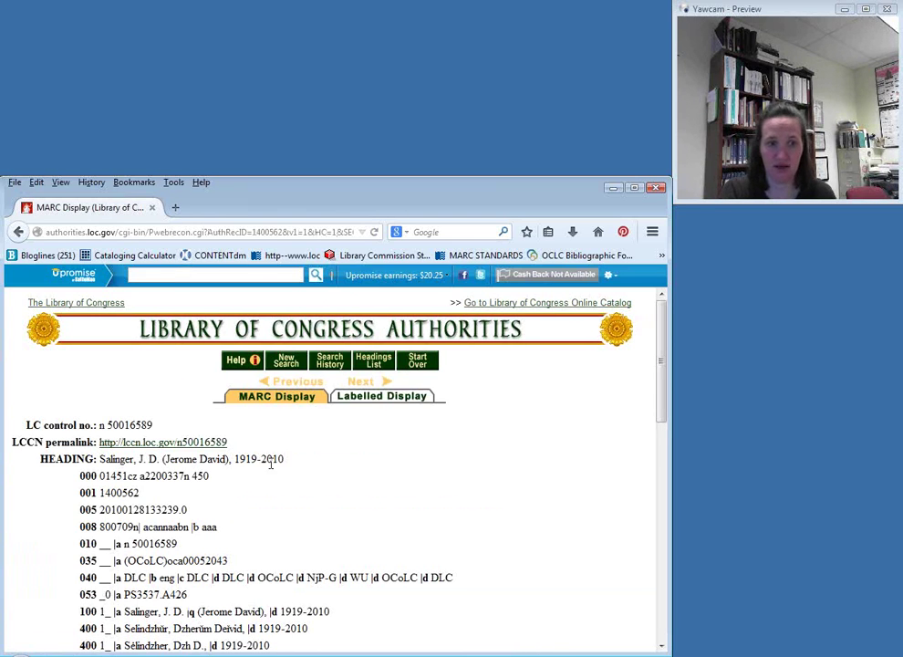
{"action": "scroll", "coordinate": [408, 483], "scroll_direction": "down", "scroll_amount": 2}
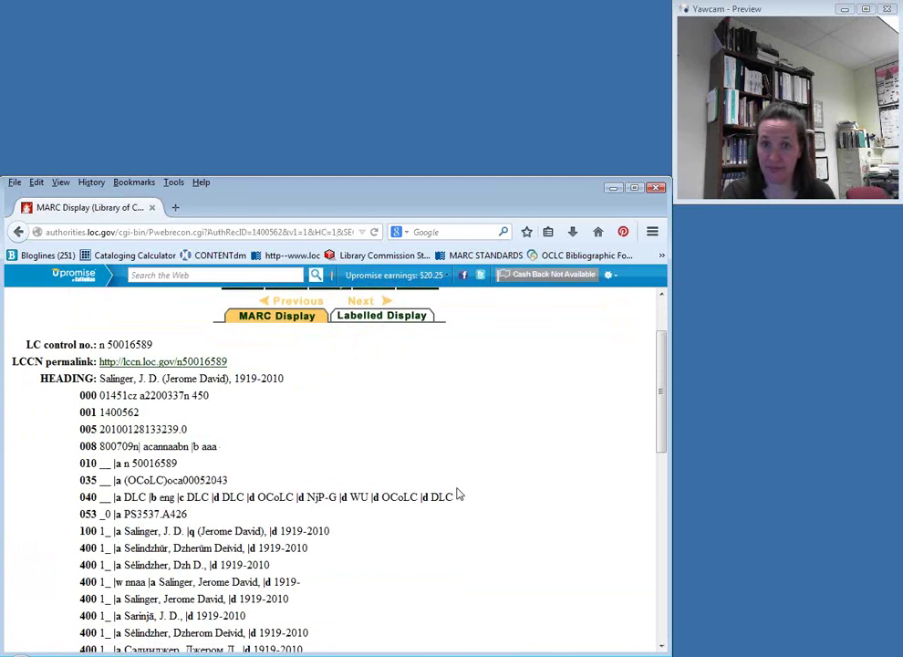
{"action": "scroll", "coordinate": [460, 493], "scroll_direction": "down", "scroll_amount": 5}
{"action": "scroll", "coordinate": [463, 493], "scroll_direction": "up", "scroll_amount": 4}
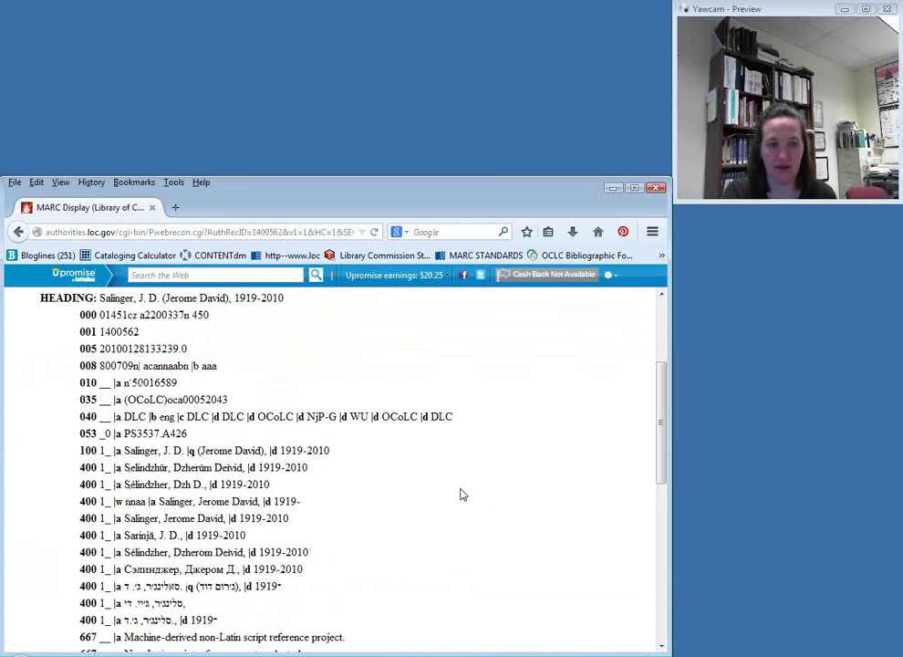
{"action": "scroll", "coordinate": [461, 494], "scroll_direction": "up", "scroll_amount": 4}
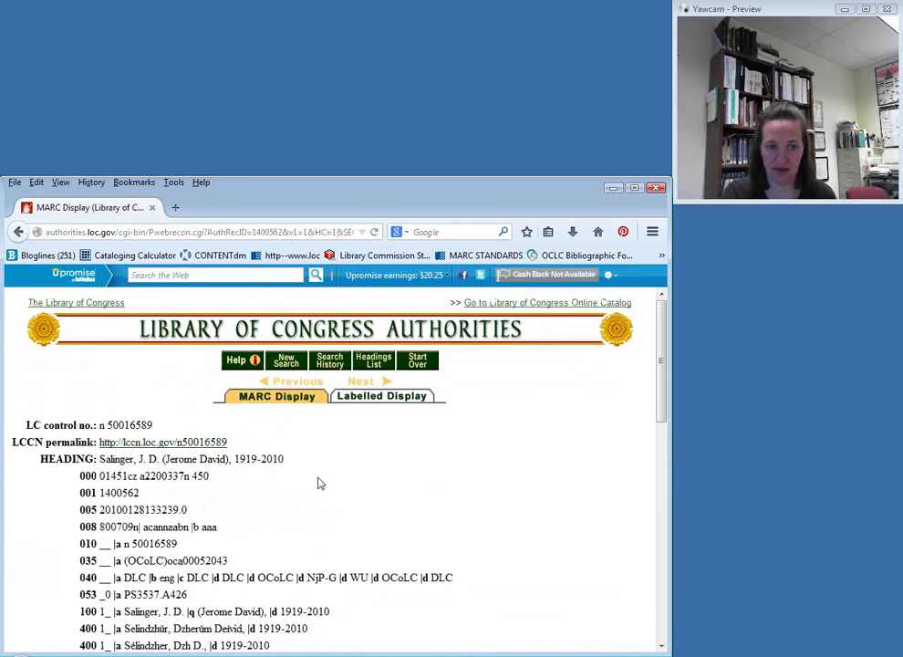
{"action": "scroll", "coordinate": [316, 483], "scroll_direction": "down", "scroll_amount": 2}
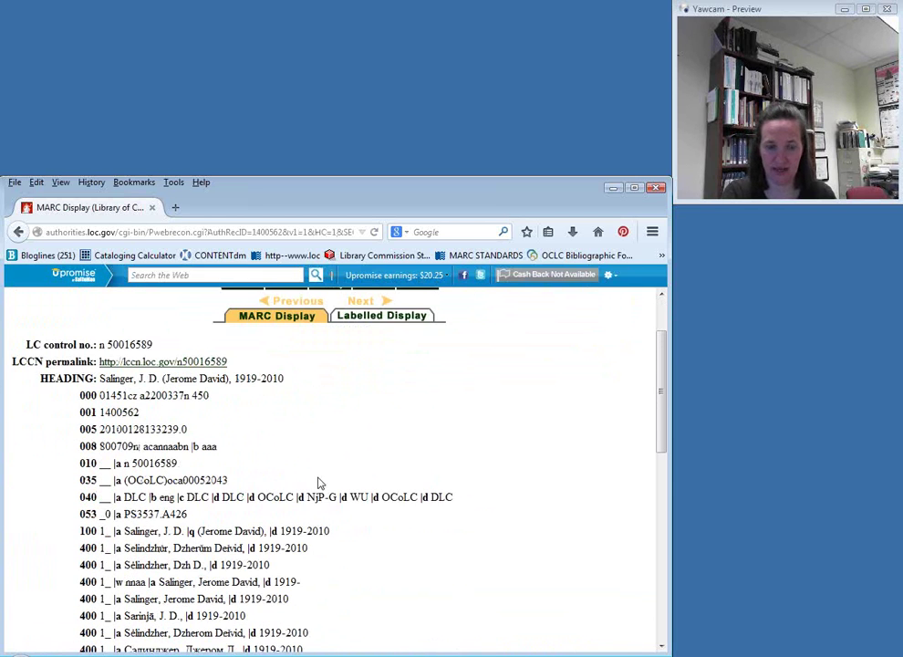
- Show Salinger's record as Labelled Display and highlight the Personal name heading and variant names
{"action": "left_click", "coordinate": [380, 318]}
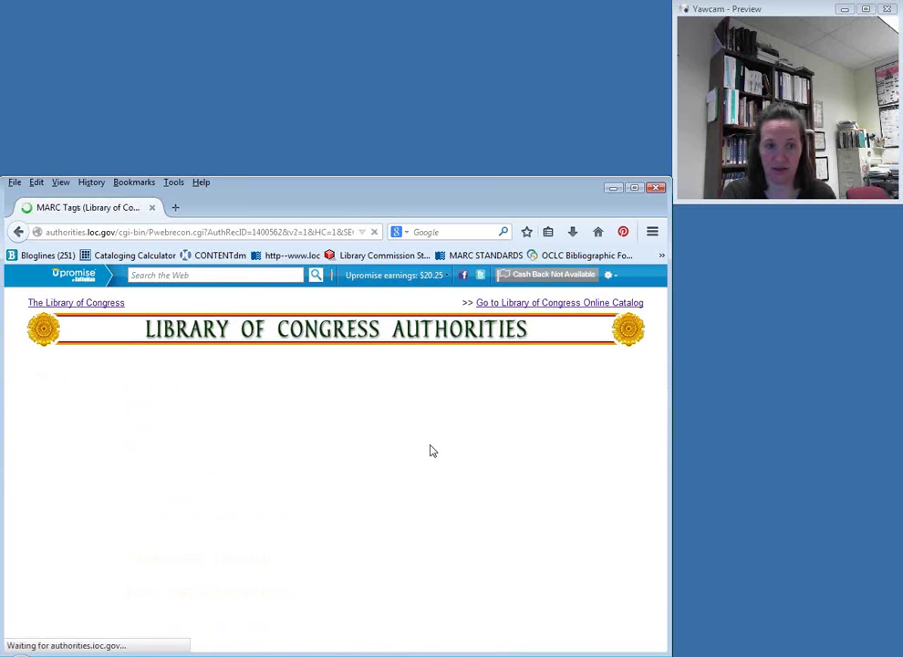
{"action": "scroll", "coordinate": [431, 448], "scroll_direction": "down", "scroll_amount": 4}
{"action": "scroll", "coordinate": [424, 476], "scroll_direction": "up", "scroll_amount": 3}
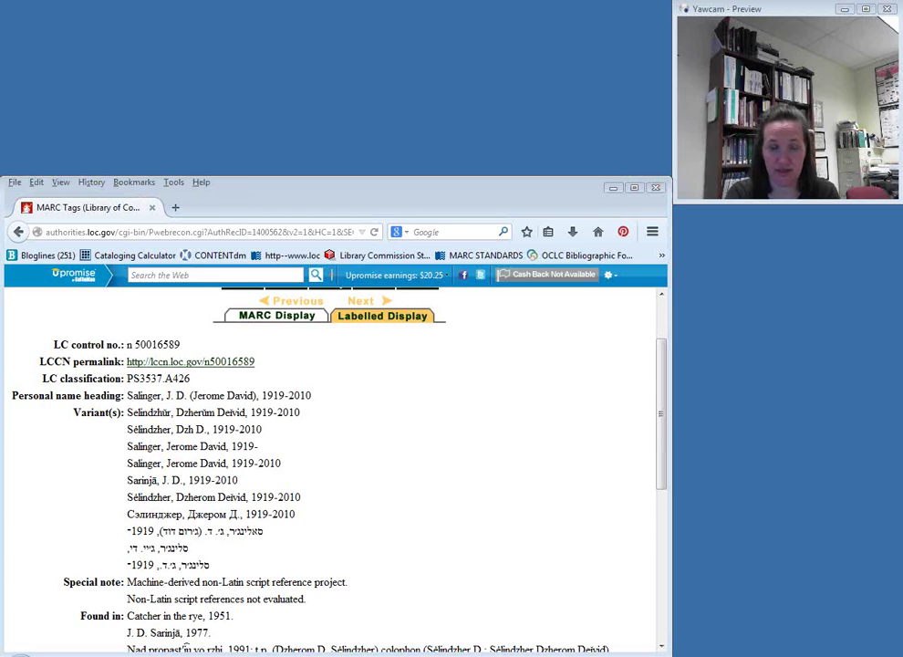
{"action": "left_click_drag", "start_coordinate": [127, 396], "coordinate": [316, 395]}
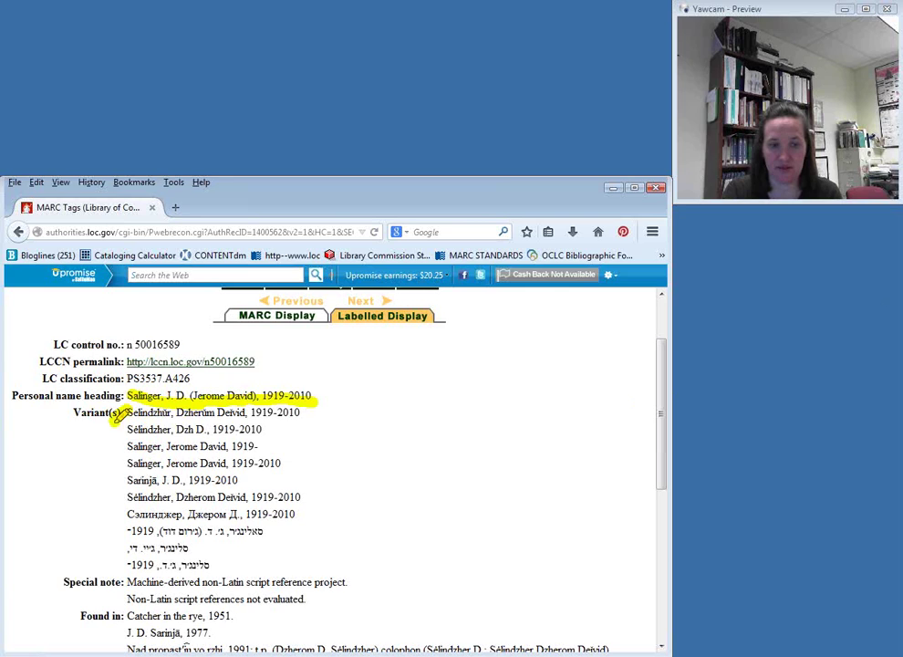
{"action": "mouse_move", "coordinate": [134, 410]}
{"action": "left_mouse_down"}
{"action": "mouse_move", "coordinate": [120, 517]}
{"action": "mouse_move", "coordinate": [128, 523]}
{"action": "mouse_move", "coordinate": [157, 516]}
{"action": "left_mouse_up"}
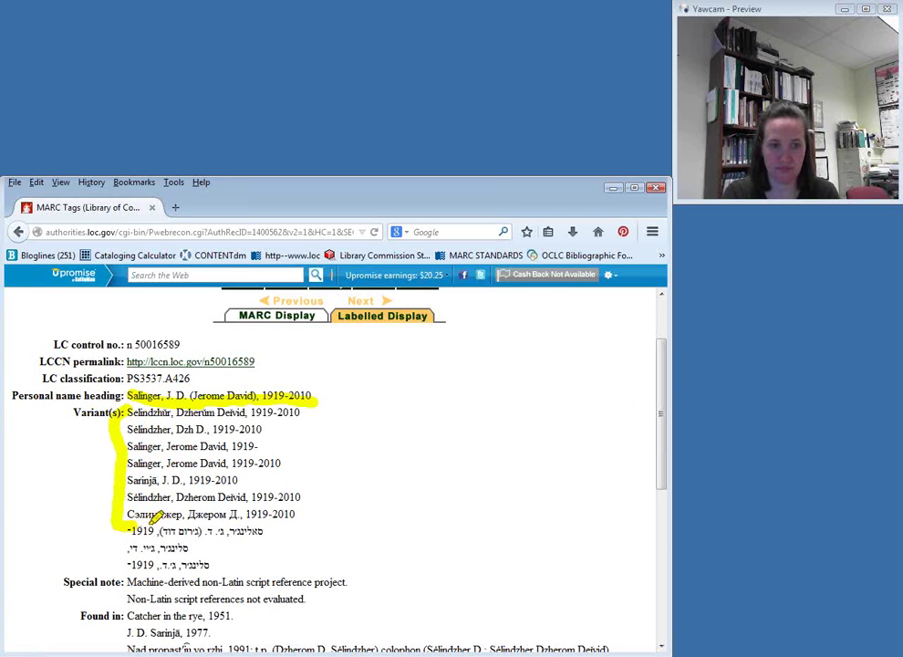
{"action": "left_click_drag", "start_coordinate": [126, 463], "coordinate": [226, 462]}
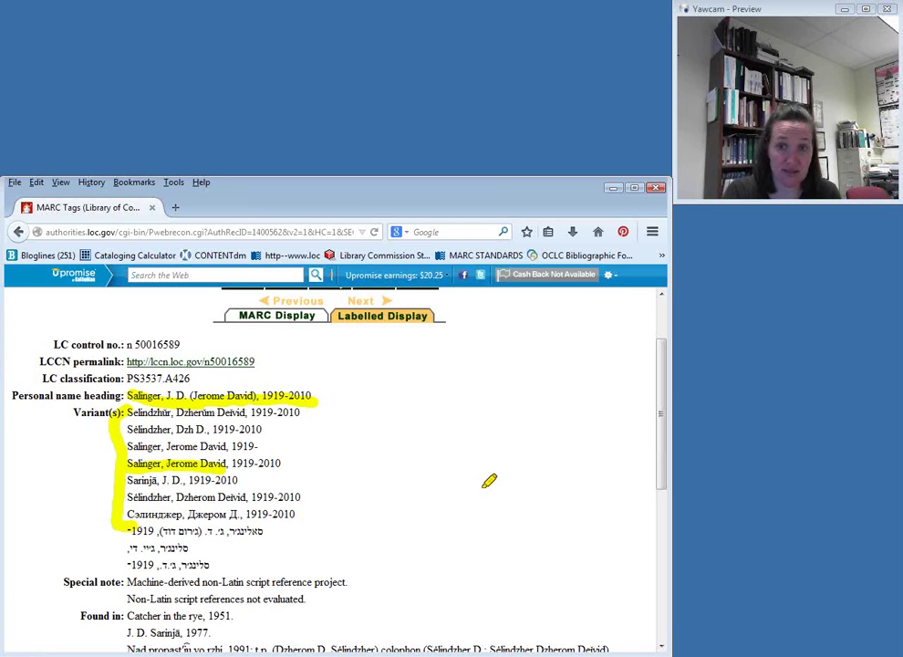
- Return Salinger's record to MARC Display and highlight the 400 variant line with |w nnaa
{"action": "left_click", "coordinate": [278, 317]}
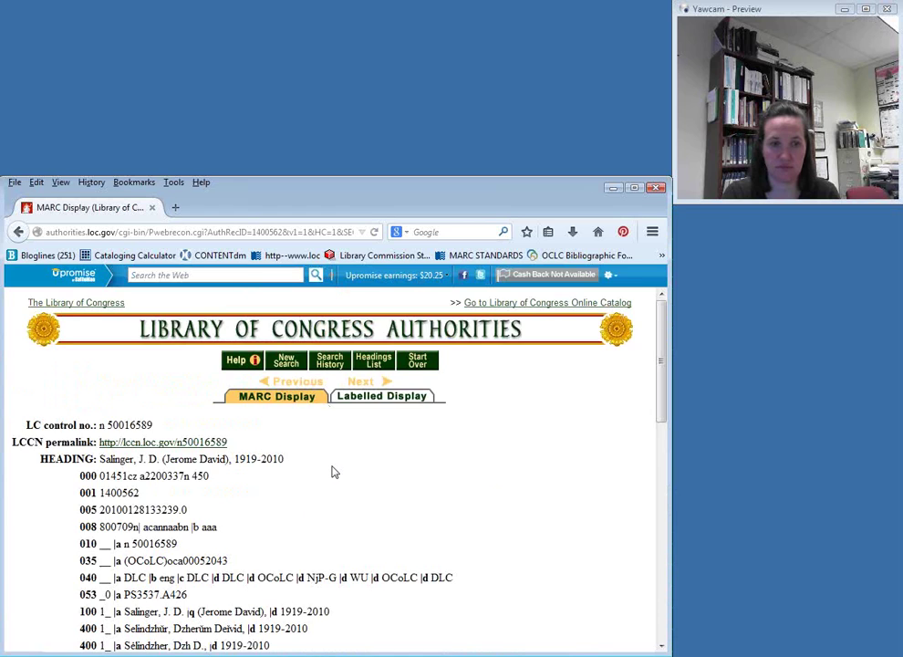
{"action": "scroll", "coordinate": [333, 472], "scroll_direction": "down", "scroll_amount": 5}
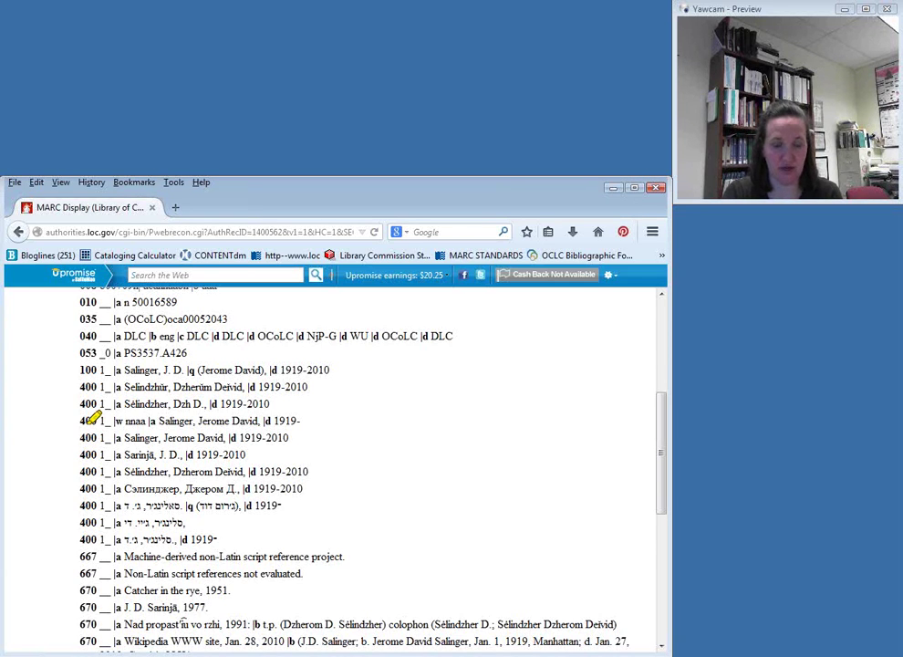
{"action": "left_click_drag", "start_coordinate": [79, 420], "coordinate": [303, 420]}
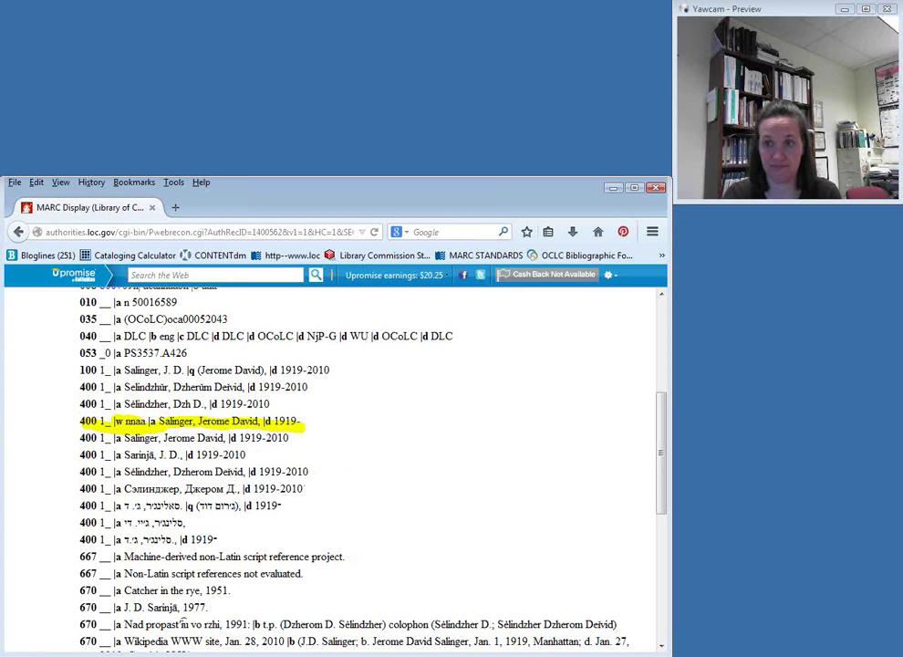
{"action": "scroll", "coordinate": [520, 453], "scroll_direction": "up", "scroll_amount": 5}
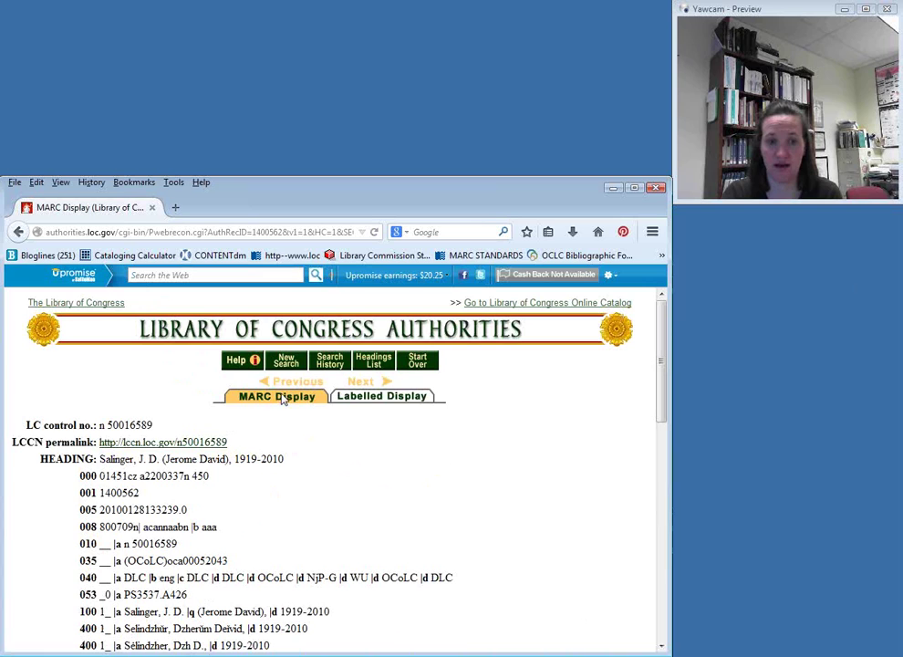
- Start a new name-heading search and submit 'american library association'
{"action": "left_click", "coordinate": [283, 364]}
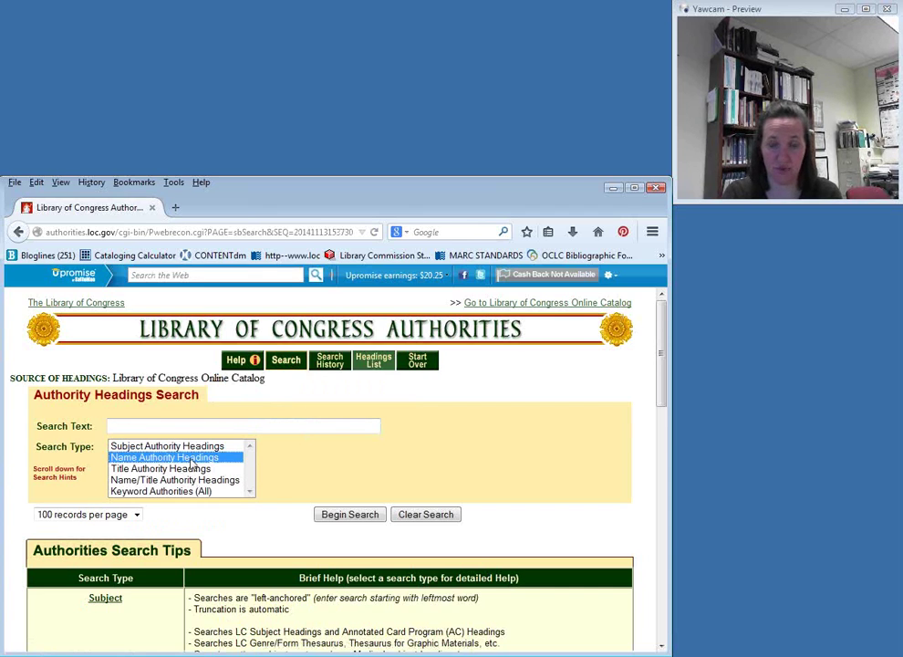
{"action": "left_click", "coordinate": [178, 426]}
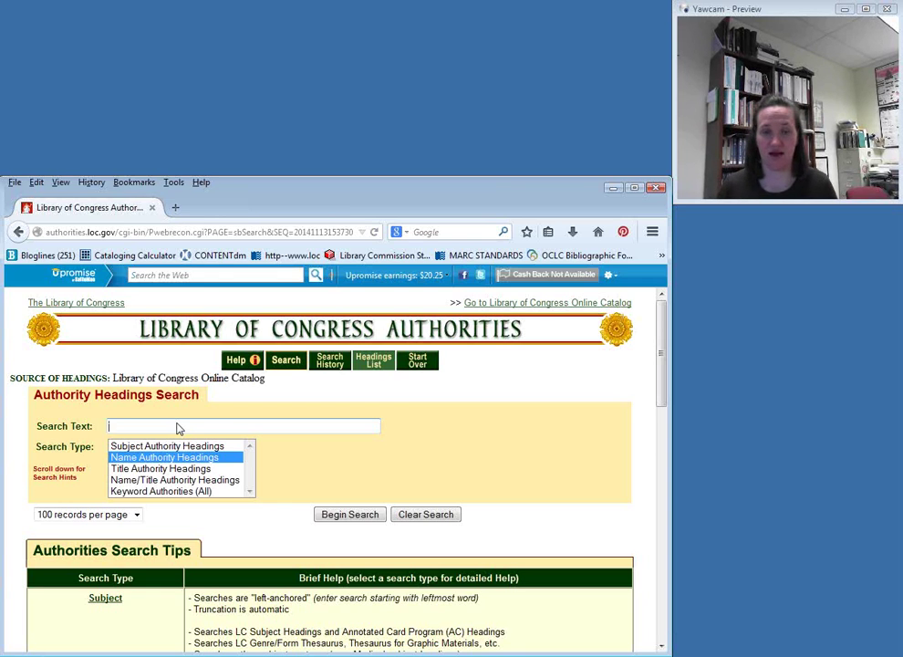
{"action": "type", "text": "amer"}
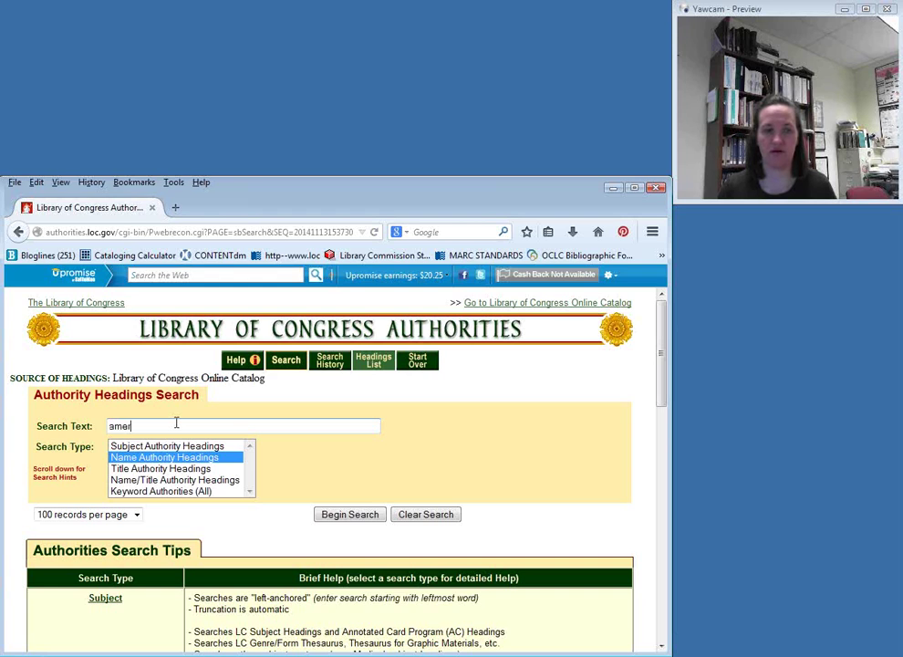
{"action": "type", "text": "ican"}
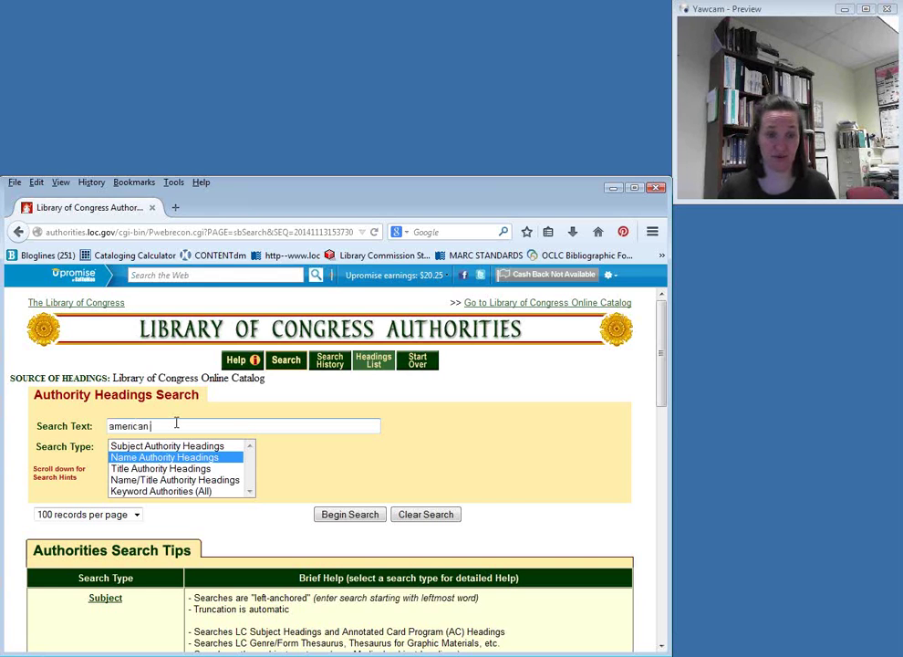
{"action": "type", "text": " library as"}
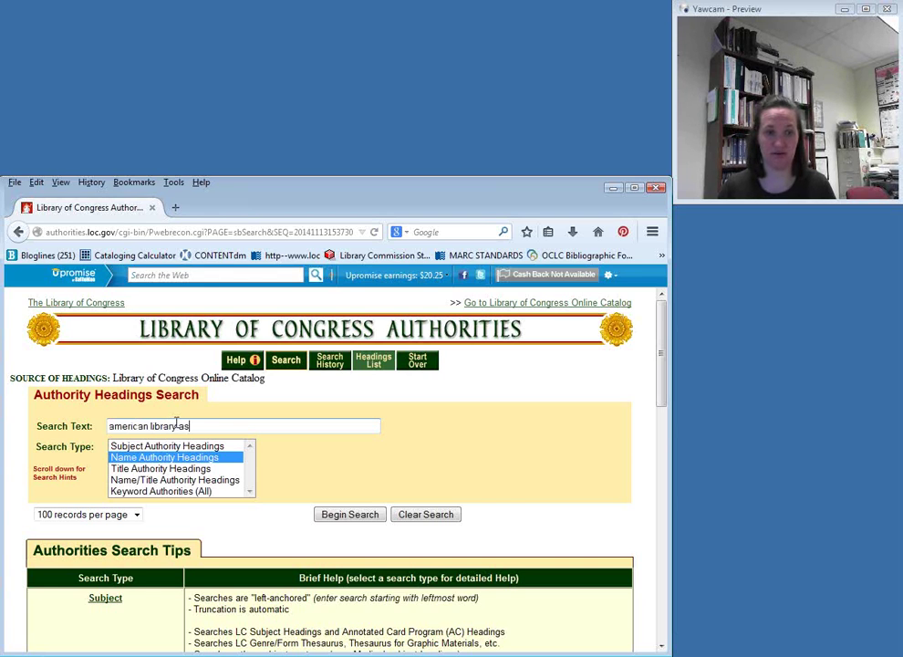
{"action": "type", "text": "sociatio"}
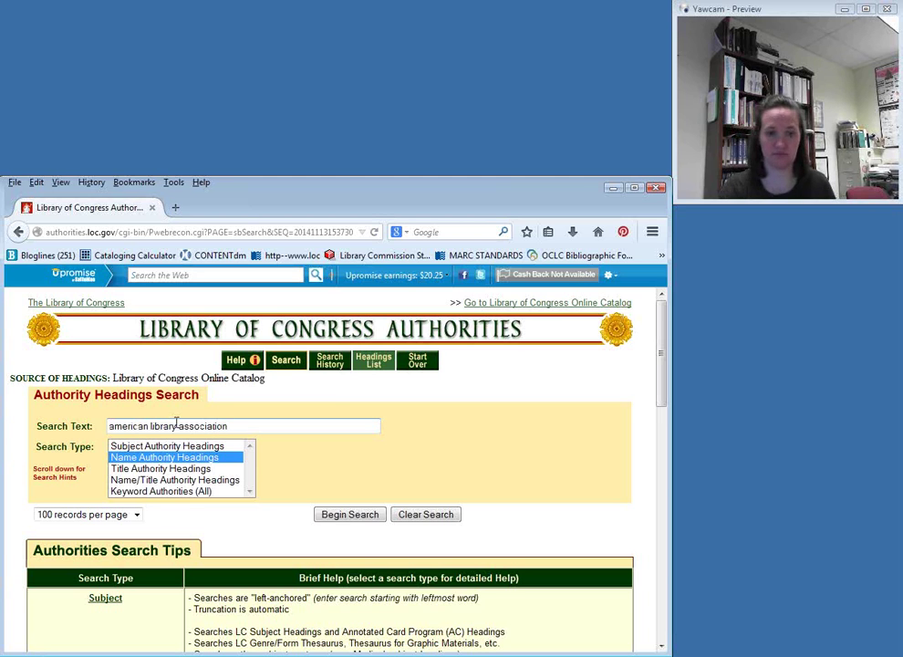
{"action": "type", "text": "n"}
{"action": "left_click", "coordinate": [348, 520]}
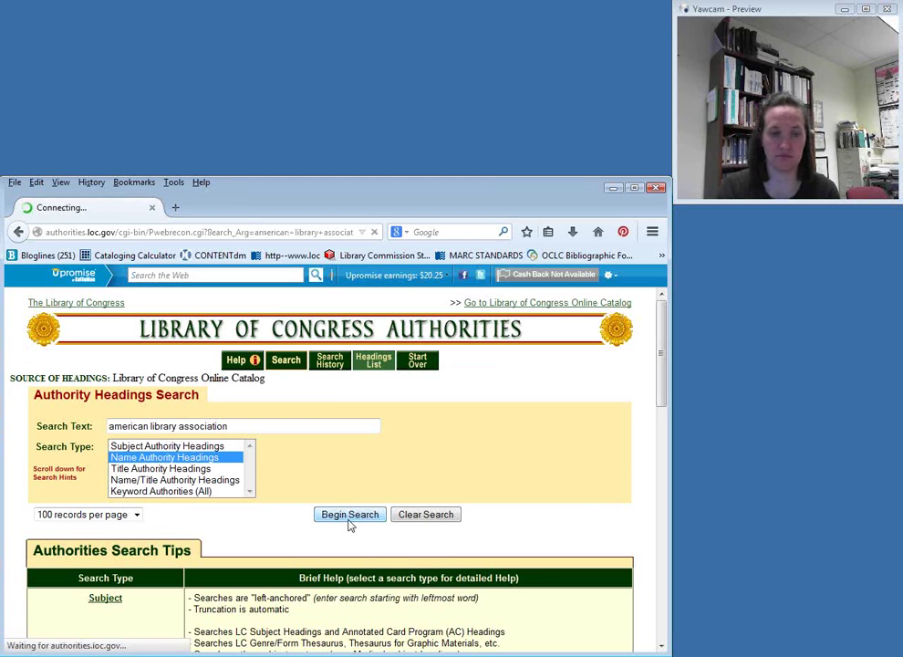
- Open the MARC record for American Library Association, LC control no. n 79062941, from the first result
{"action": "scroll", "coordinate": [349, 525], "scroll_direction": "down", "scroll_amount": 2}
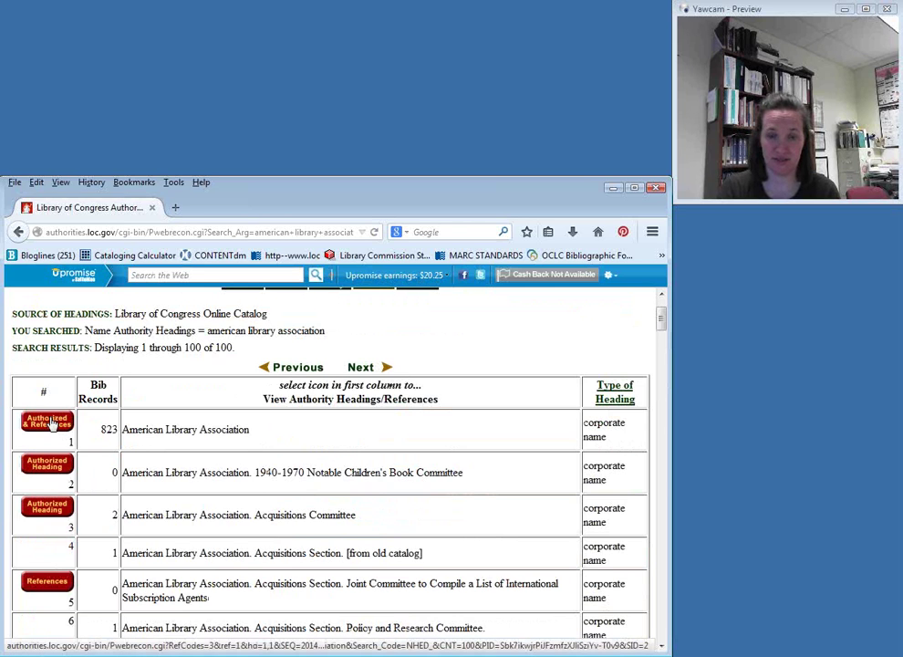
{"action": "left_click", "coordinate": [54, 430]}
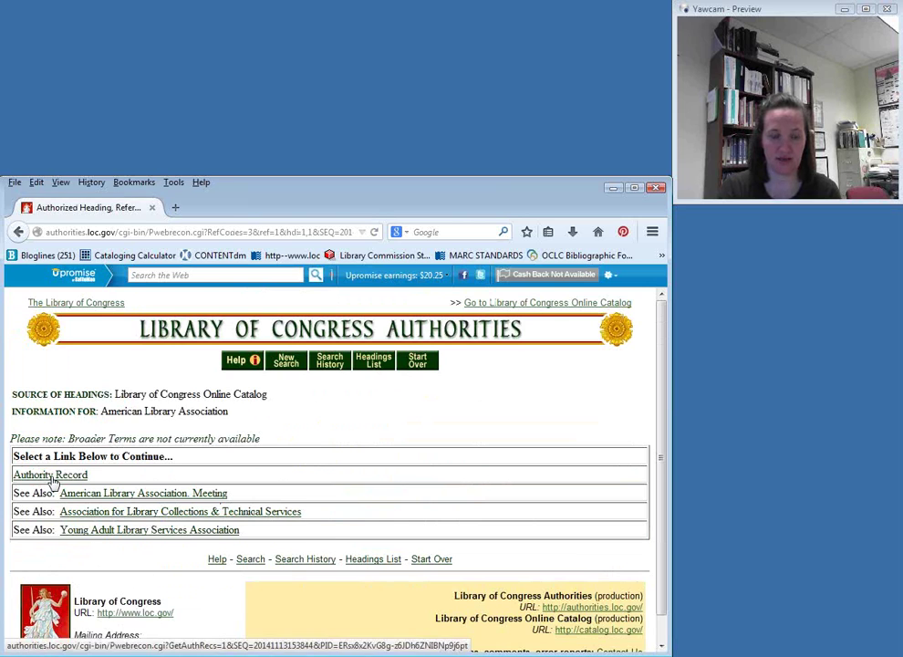
{"action": "left_click", "coordinate": [52, 477]}
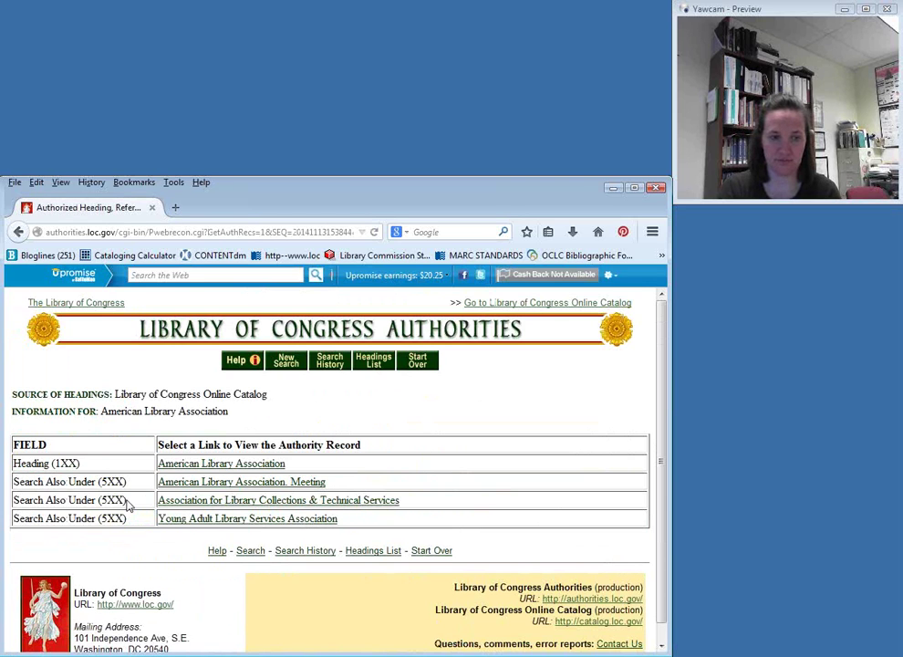
{"action": "left_click", "coordinate": [212, 465]}
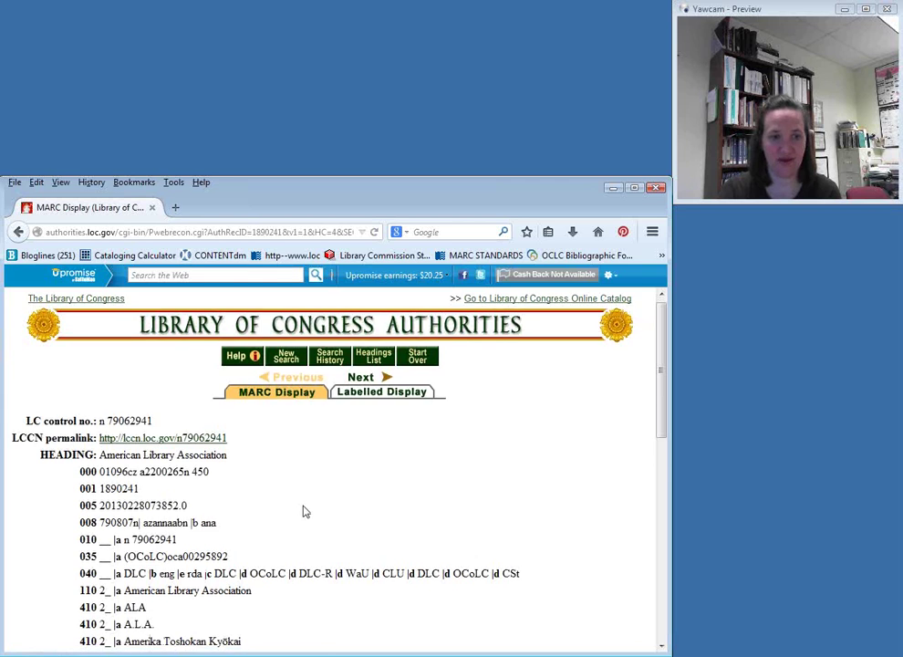
{"action": "scroll", "coordinate": [306, 512], "scroll_direction": "down", "scroll_amount": 5}
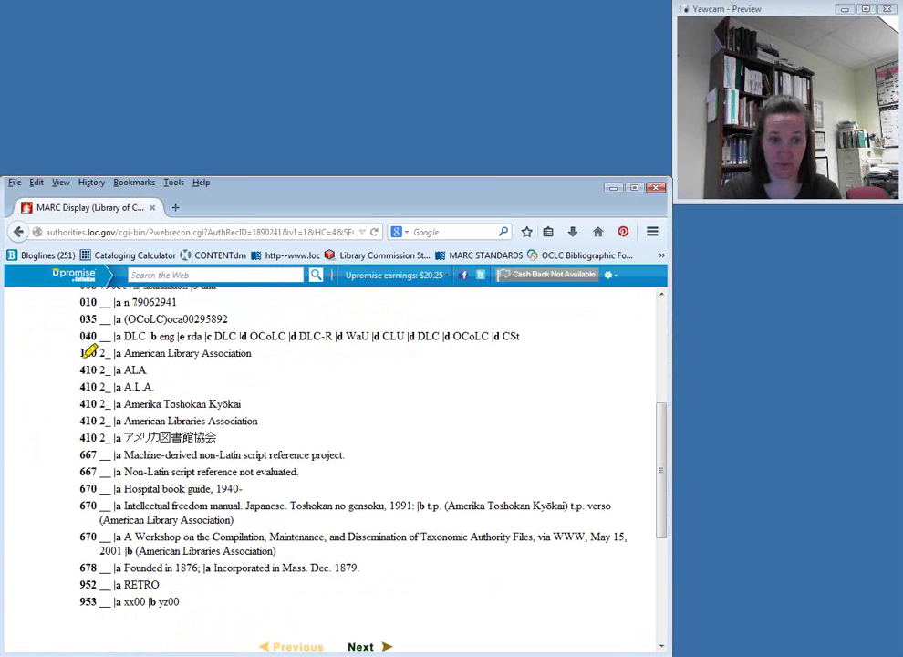
{"action": "left_click_drag", "start_coordinate": [92, 354], "coordinate": [252, 354]}
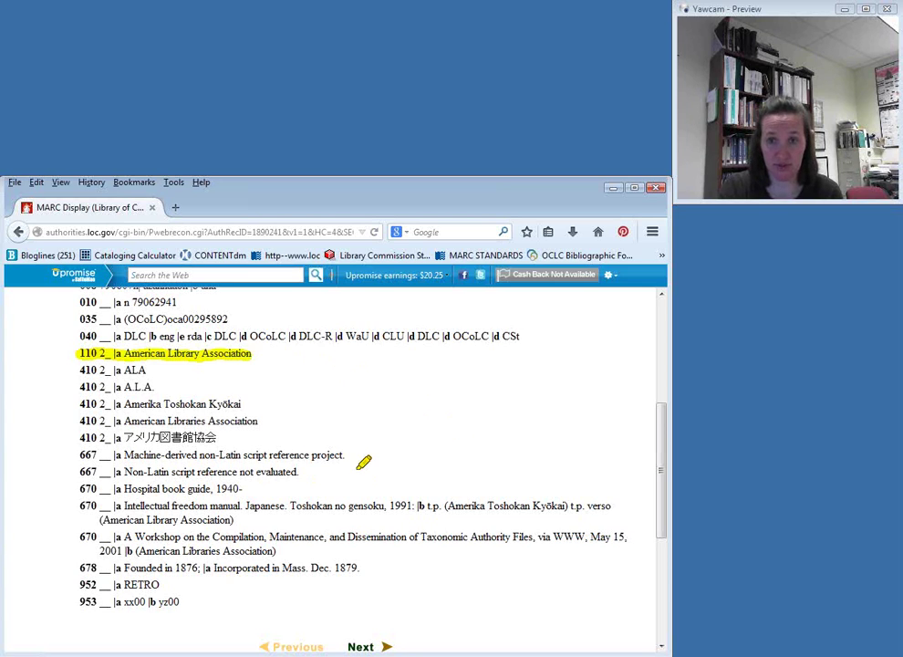
{"action": "left_click_drag", "start_coordinate": [82, 369], "coordinate": [146, 369]}
{"action": "mouse_move", "coordinate": [81, 387]}
{"action": "left_mouse_down"}
{"action": "mouse_move", "coordinate": [173, 387]}
{"action": "mouse_move", "coordinate": [113, 405]}
{"action": "mouse_move", "coordinate": [258, 405]}
{"action": "left_mouse_up"}
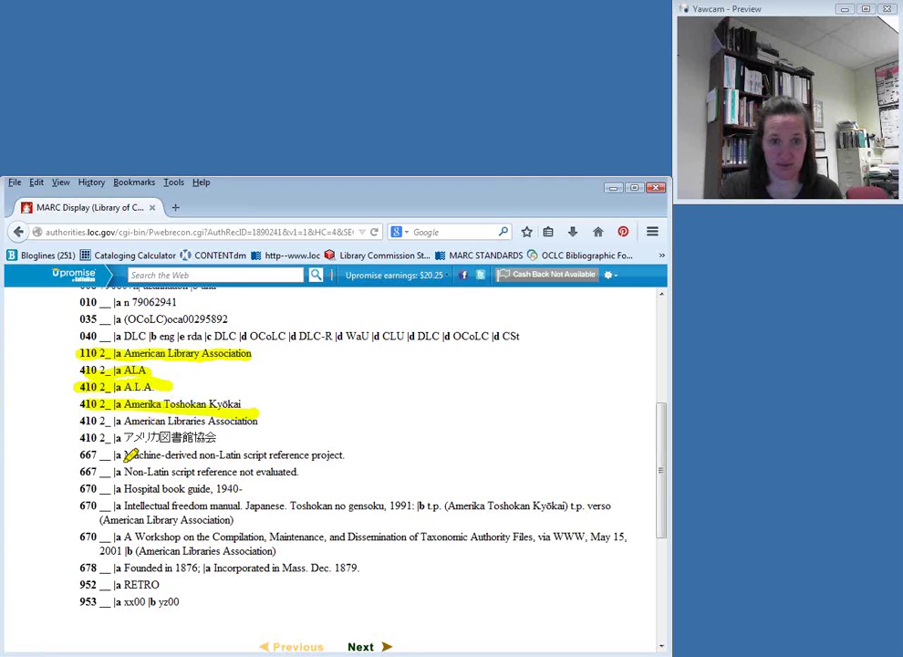
{"action": "left_click_drag", "start_coordinate": [80, 438], "coordinate": [217, 438]}
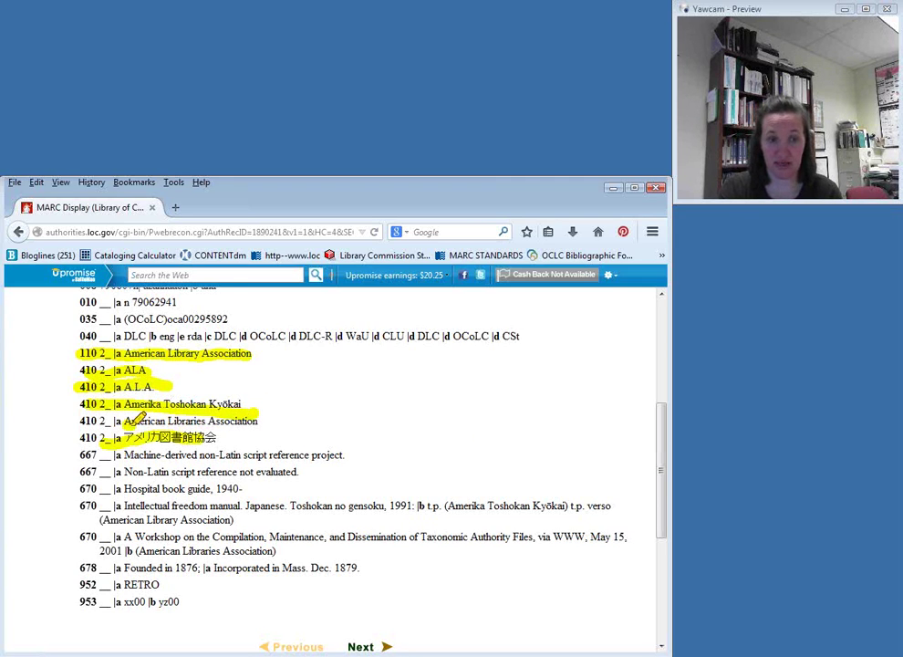
{"action": "left_click_drag", "start_coordinate": [124, 420], "coordinate": [258, 420]}
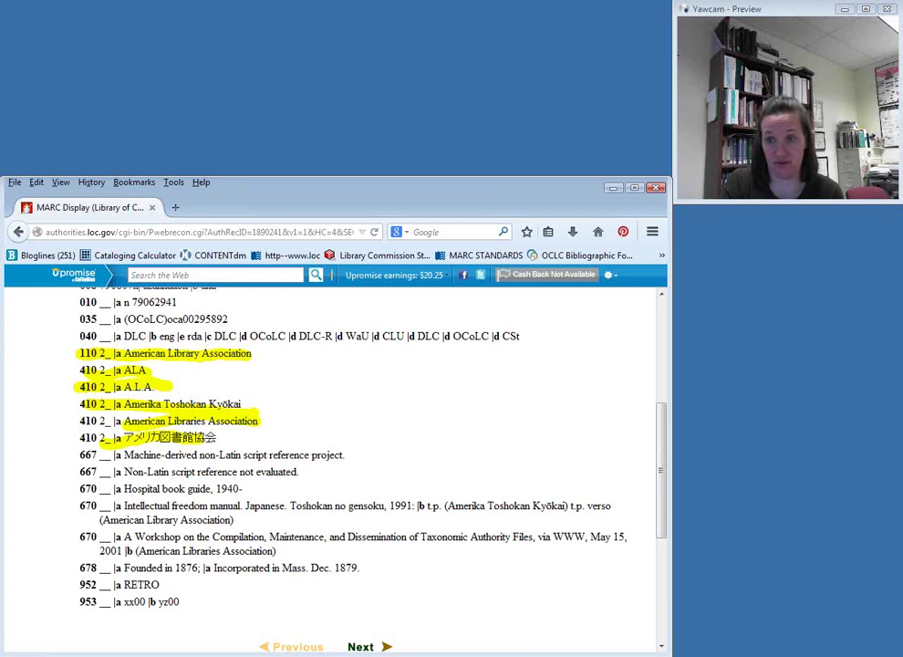
{"action": "scroll", "coordinate": [492, 440], "scroll_direction": "up", "scroll_amount": 5}
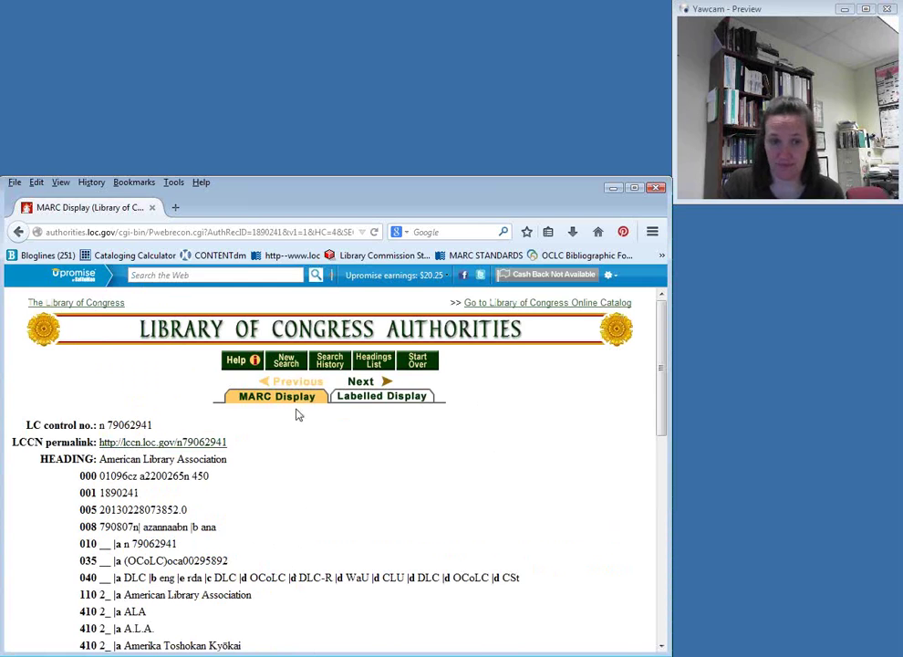
- Search name headings for 'ala' and open its references listing the See links
{"action": "left_click", "coordinate": [289, 362]}
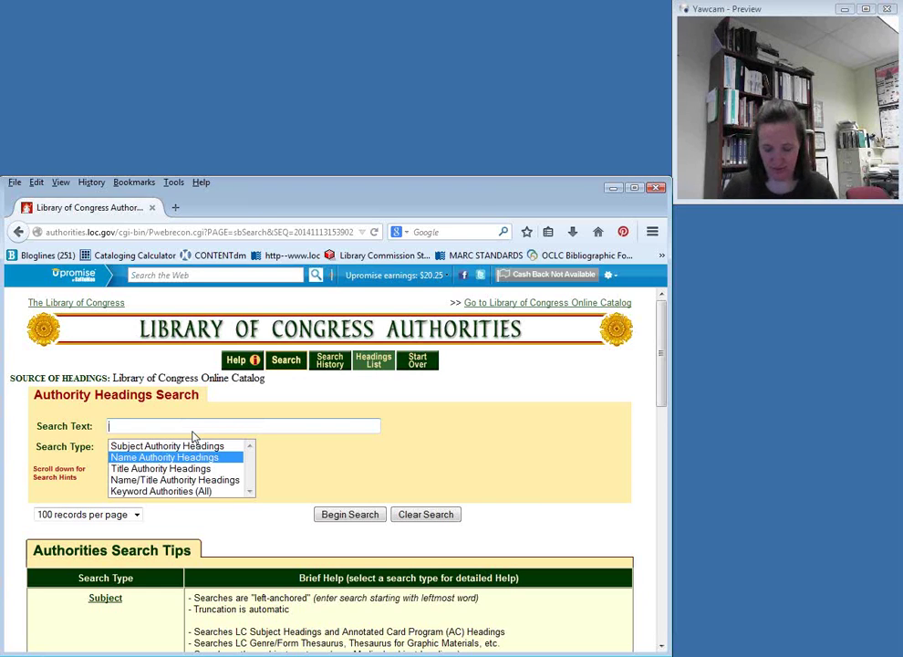
{"action": "type", "text": "ala"}
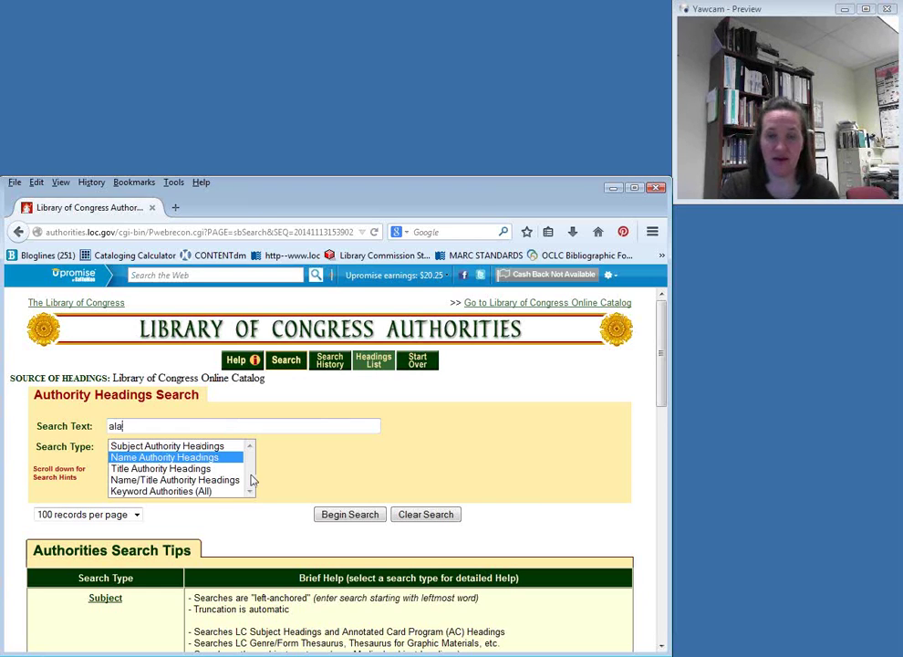
{"action": "left_click", "coordinate": [346, 519]}
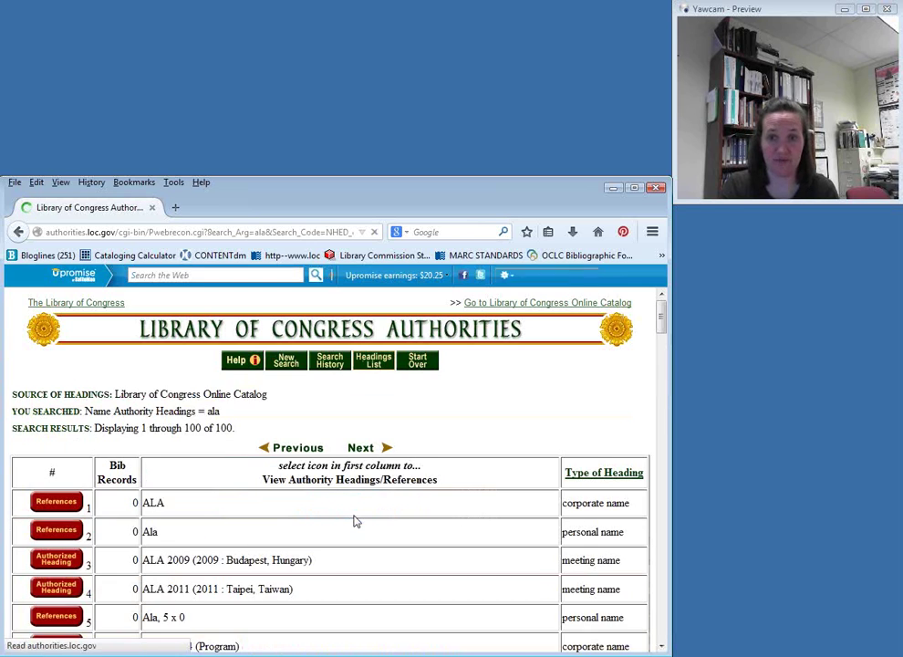
{"action": "scroll", "coordinate": [61, 424], "scroll_direction": "down", "scroll_amount": 2}
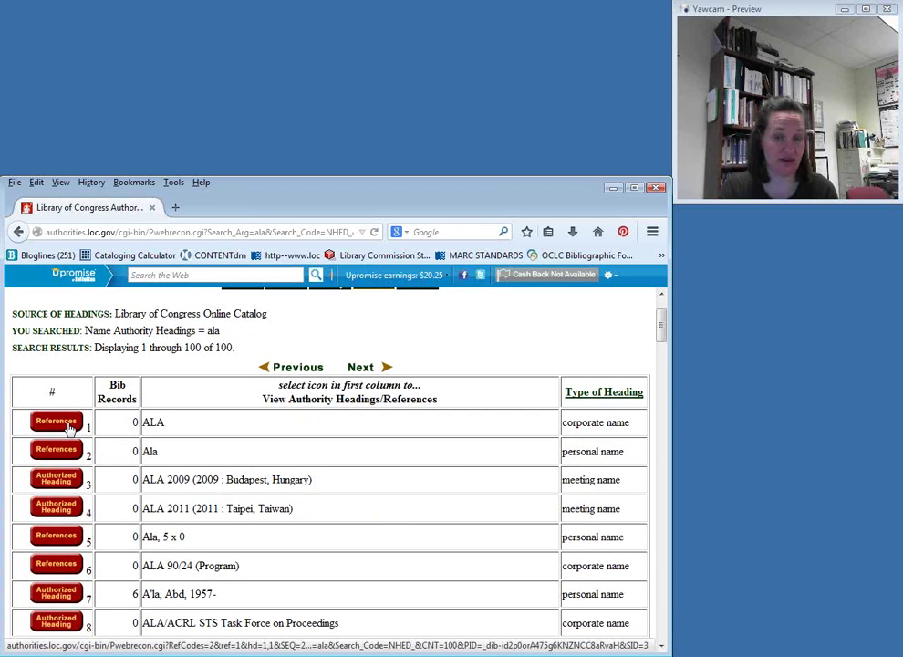
{"action": "left_click", "coordinate": [68, 425]}
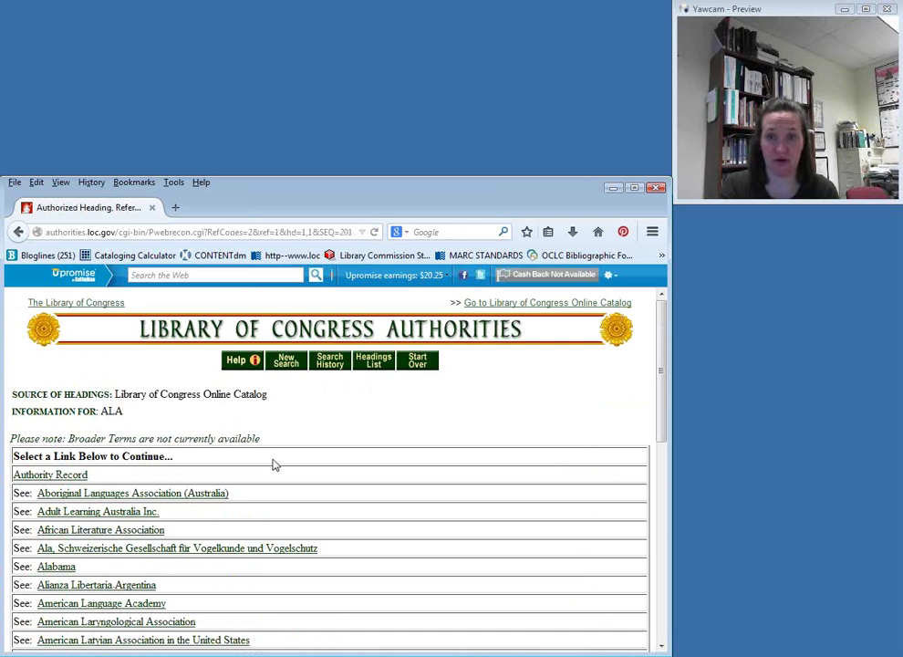
{"action": "scroll", "coordinate": [274, 466], "scroll_direction": "down", "scroll_amount": 2}
{"action": "scroll", "coordinate": [354, 475], "scroll_direction": "down", "scroll_amount": 2}
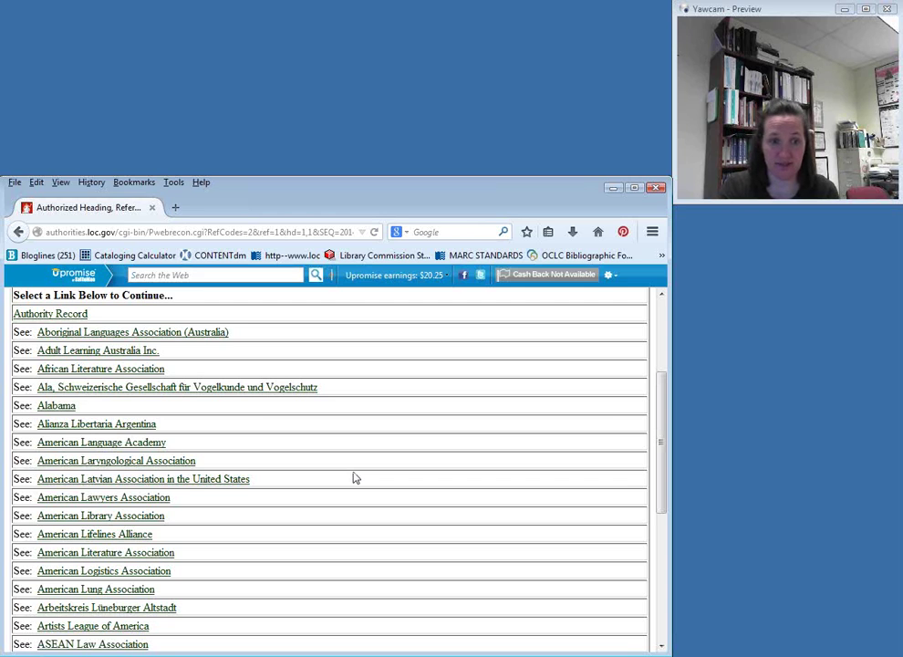
- Follow the ALA See link to the American Library Association name heading results
{"action": "left_click", "coordinate": [76, 519]}
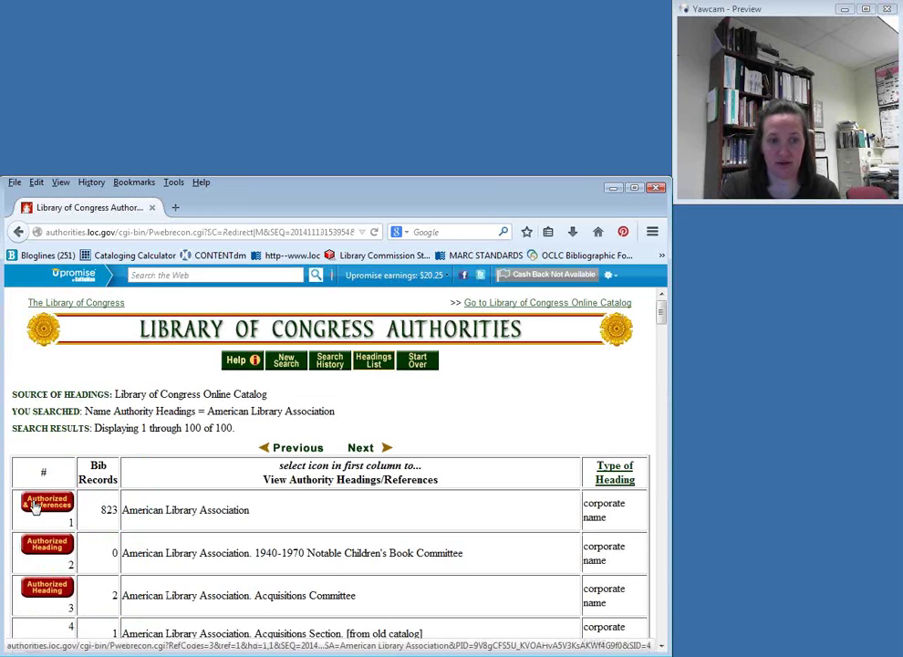
{"action": "scroll", "coordinate": [174, 511], "scroll_direction": "down", "scroll_amount": 2}
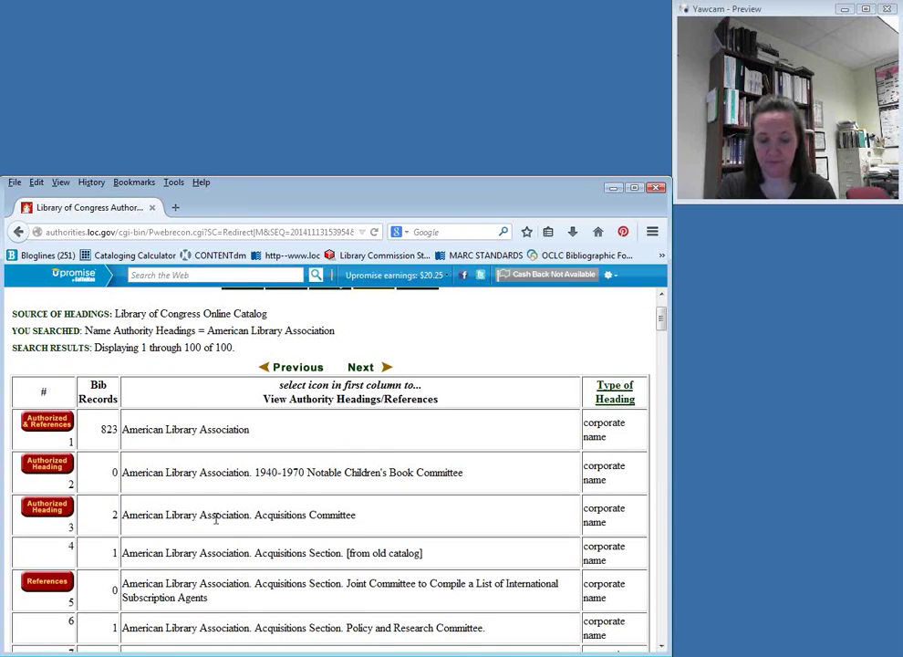
{"action": "scroll", "coordinate": [270, 535], "scroll_direction": "up", "scroll_amount": 2}
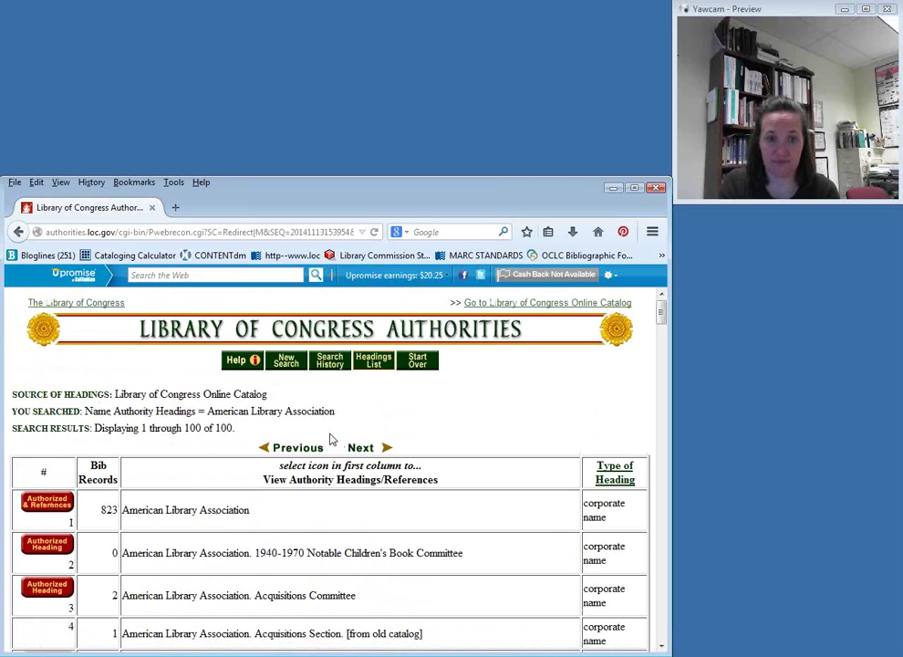
- Run a Title Authority Headings search for 'at table' and scroll its 100 results
{"action": "left_click", "coordinate": [284, 362]}
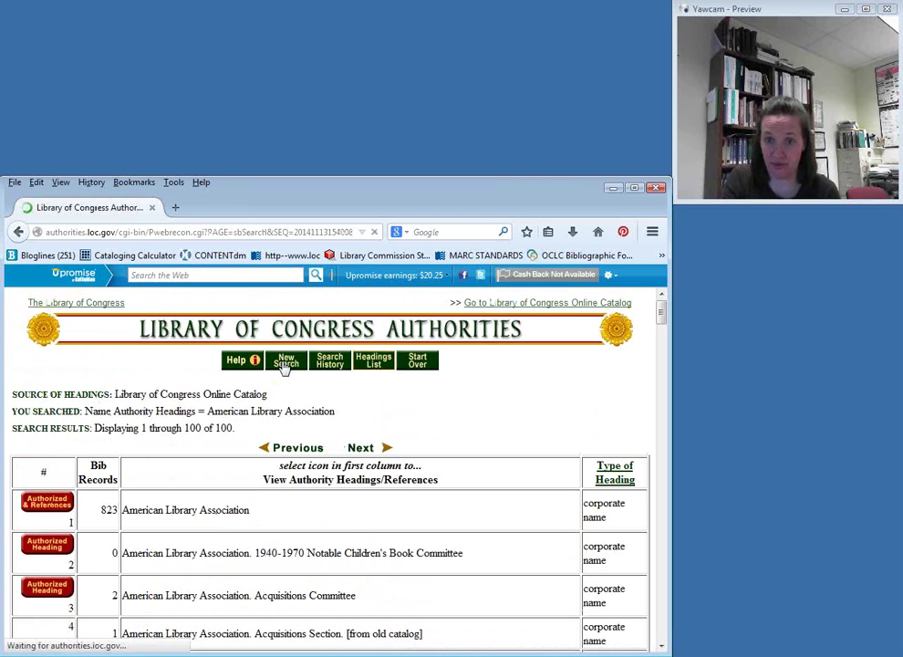
{"action": "left_click", "coordinate": [117, 469]}
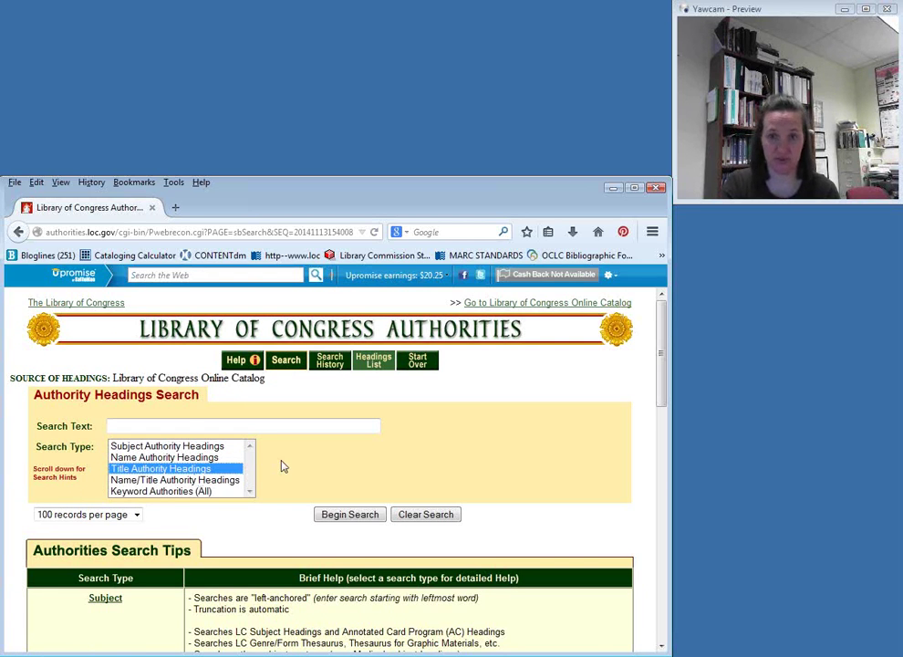
{"action": "left_click", "coordinate": [259, 424]}
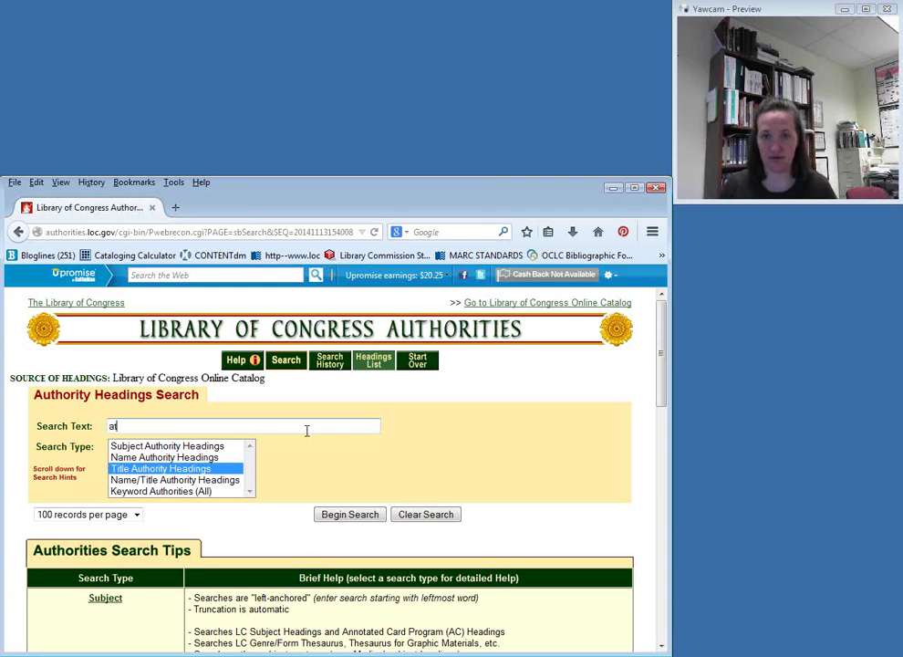
{"action": "type", "text": "table"}
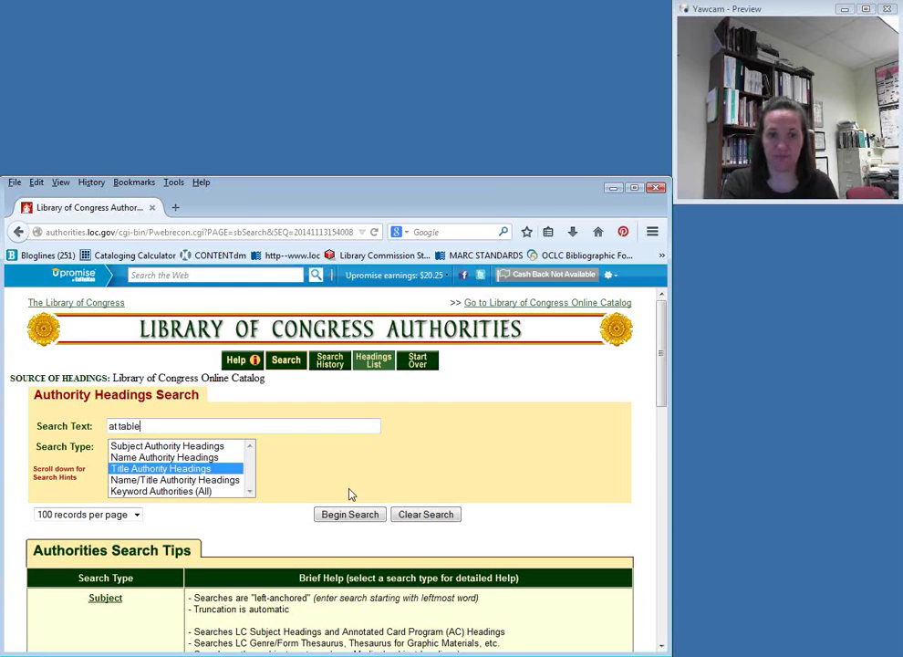
{"action": "left_click", "coordinate": [345, 514]}
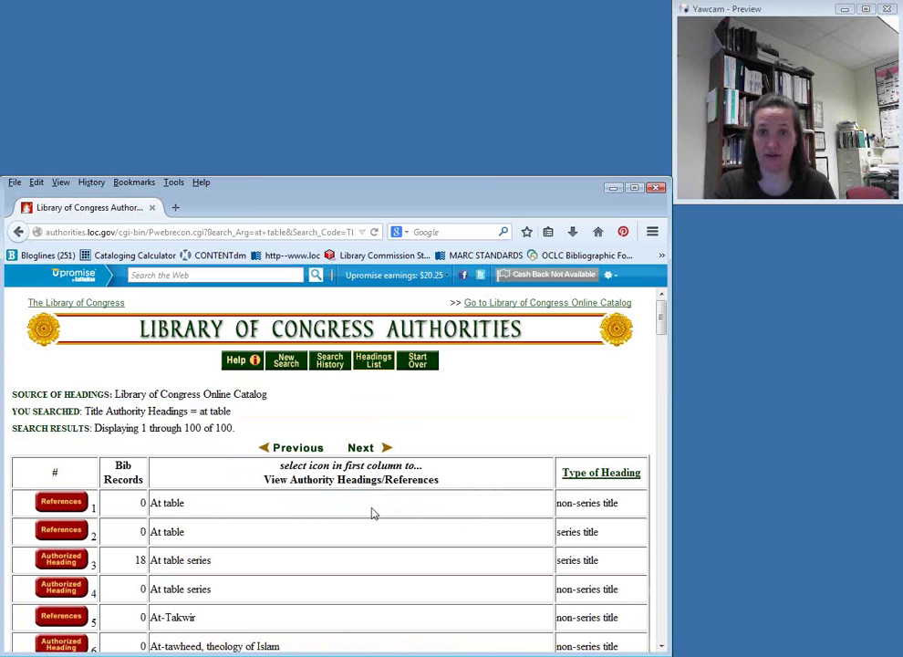
{"action": "scroll", "coordinate": [372, 513], "scroll_direction": "down", "scroll_amount": 2}
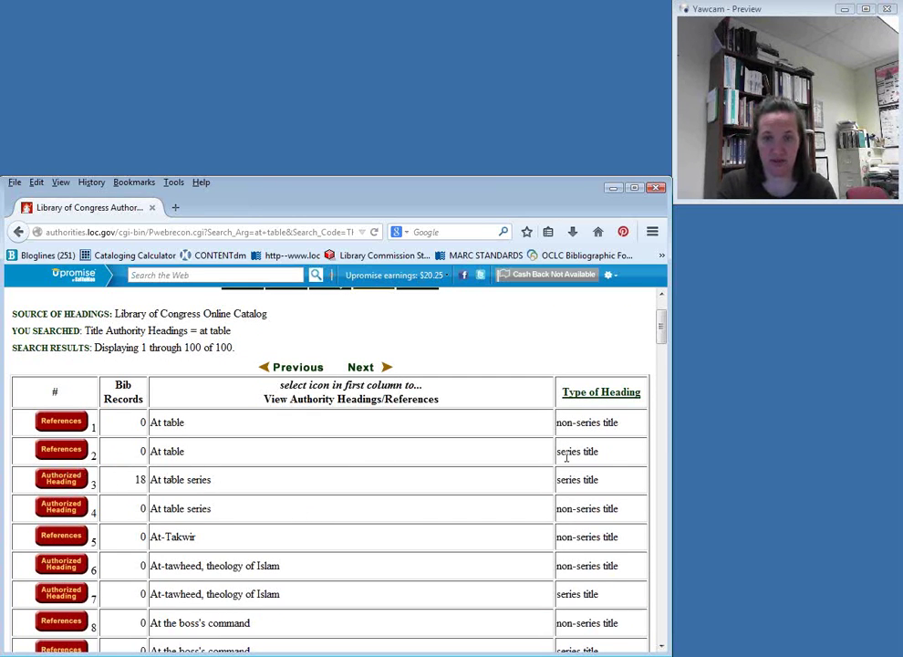
- Open the At table series authority record from its references
{"action": "left_click", "coordinate": [59, 453]}
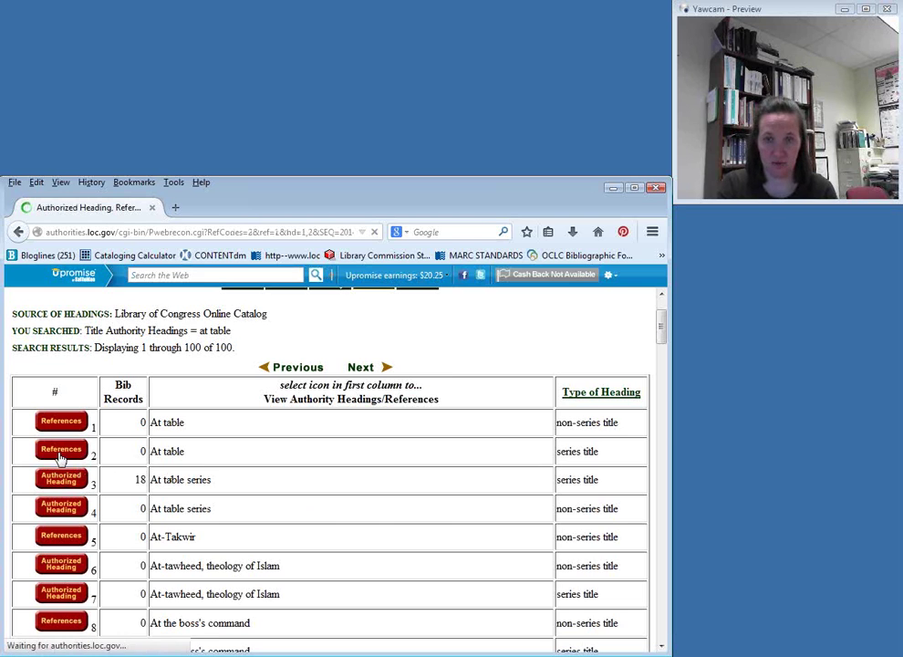
{"action": "left_click", "coordinate": [51, 475]}
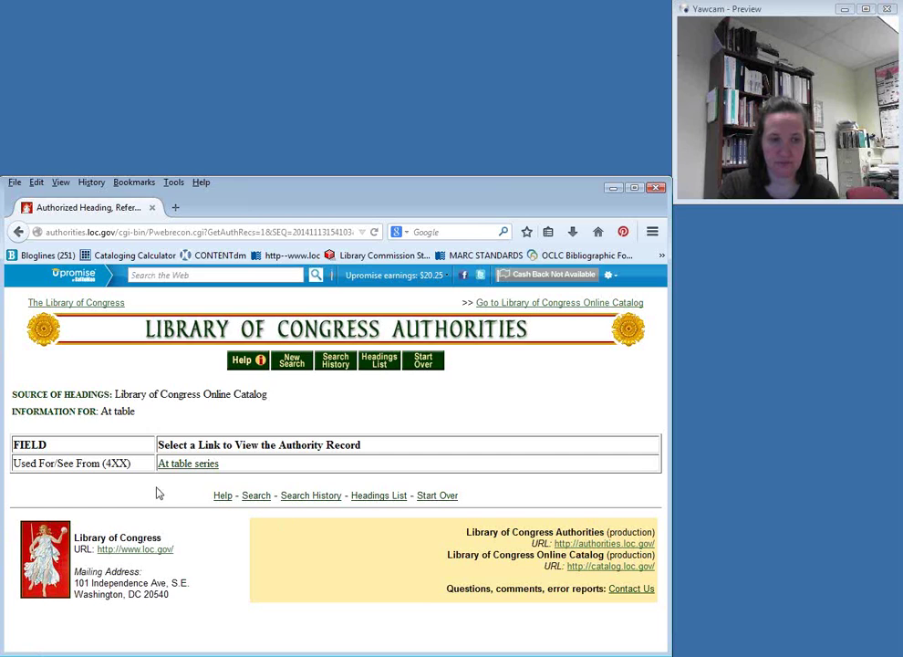
{"action": "left_click", "coordinate": [171, 465]}
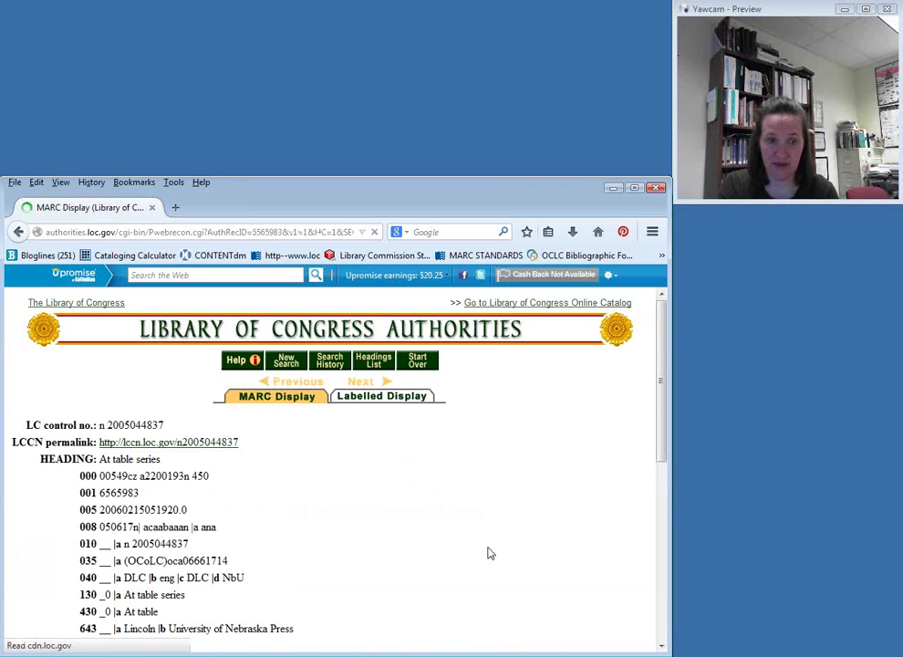
{"action": "scroll", "coordinate": [490, 556], "scroll_direction": "down", "scroll_amount": 3}
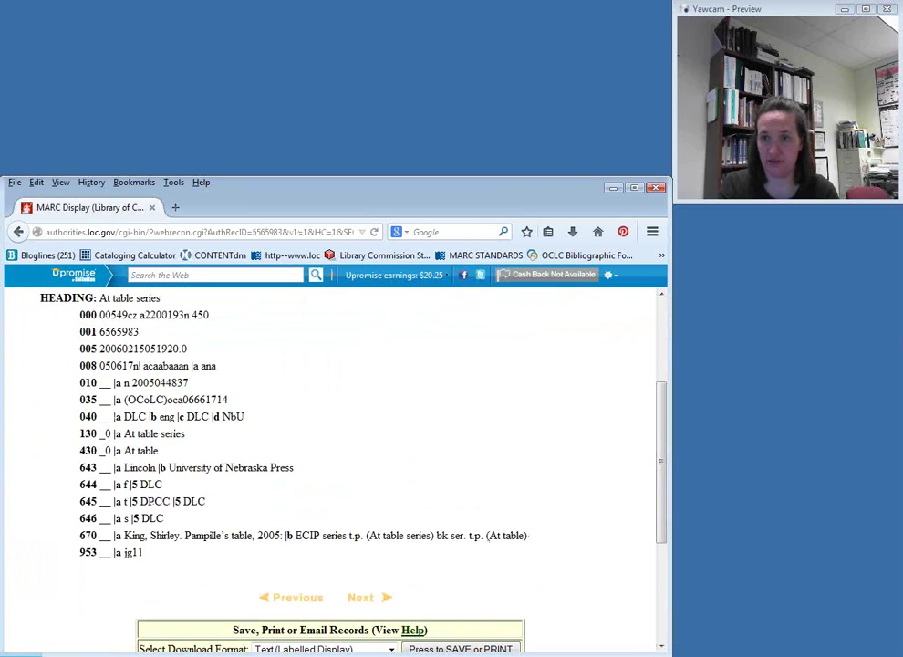
- Highlight the 430 At table and 130 At table series fields
{"action": "left_click_drag", "start_coordinate": [75, 450], "coordinate": [163, 451]}
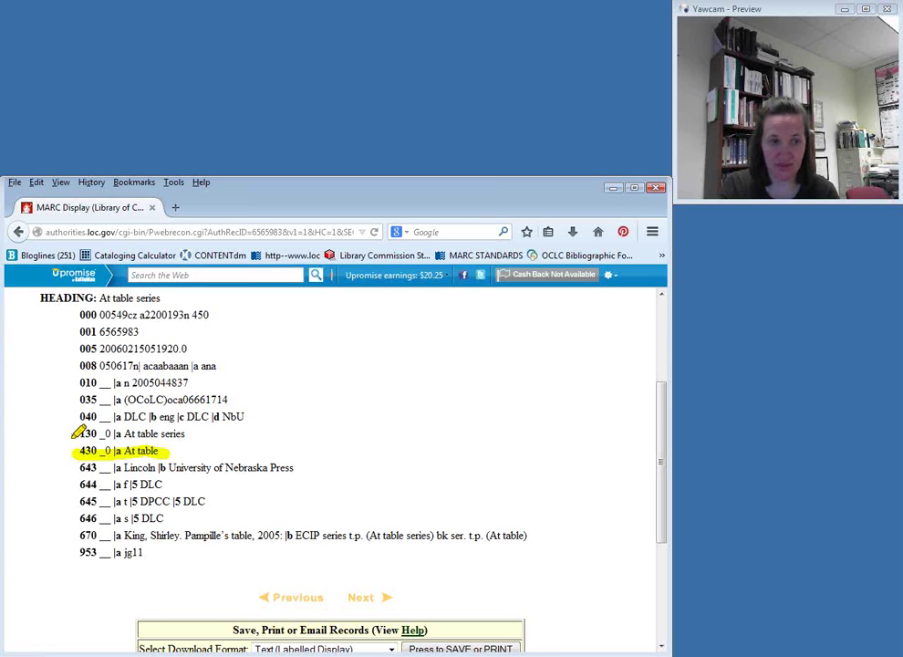
{"action": "left_click_drag", "start_coordinate": [75, 434], "coordinate": [187, 435]}
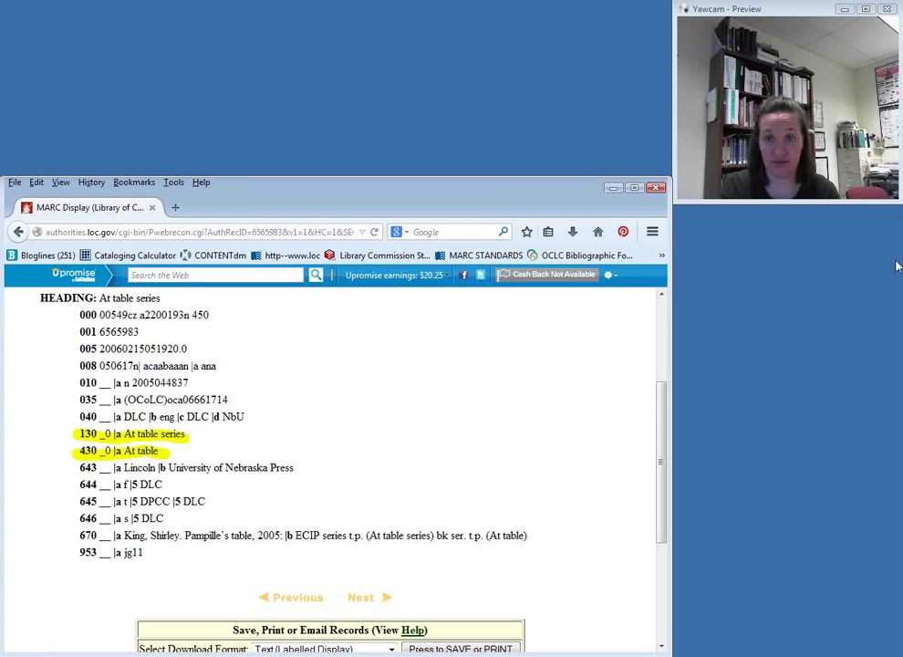
{"action": "scroll", "coordinate": [574, 429], "scroll_direction": "up", "scroll_amount": 3}
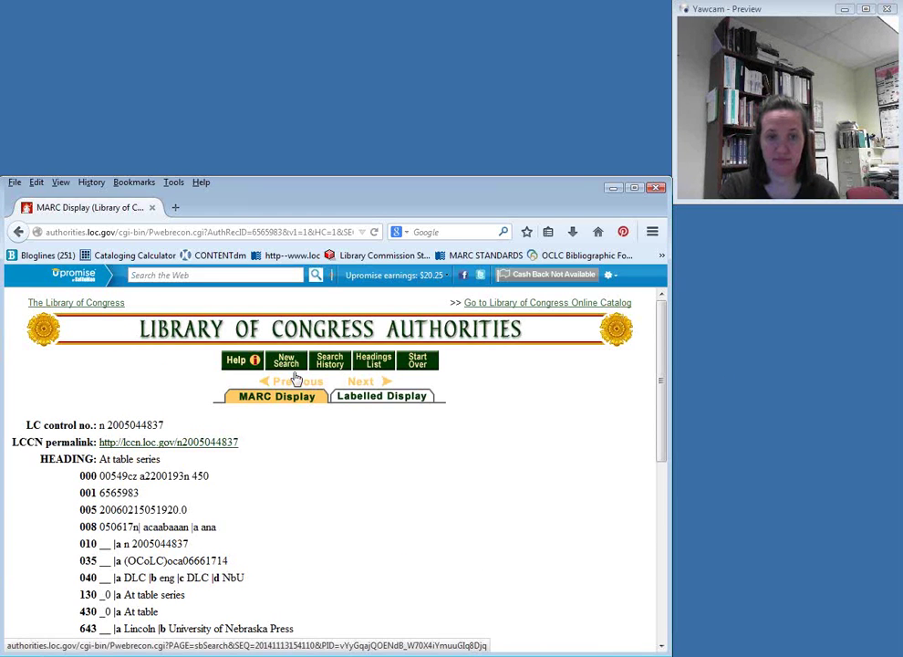
{"action": "scroll", "coordinate": [465, 491], "scroll_direction": "down", "scroll_amount": 2}
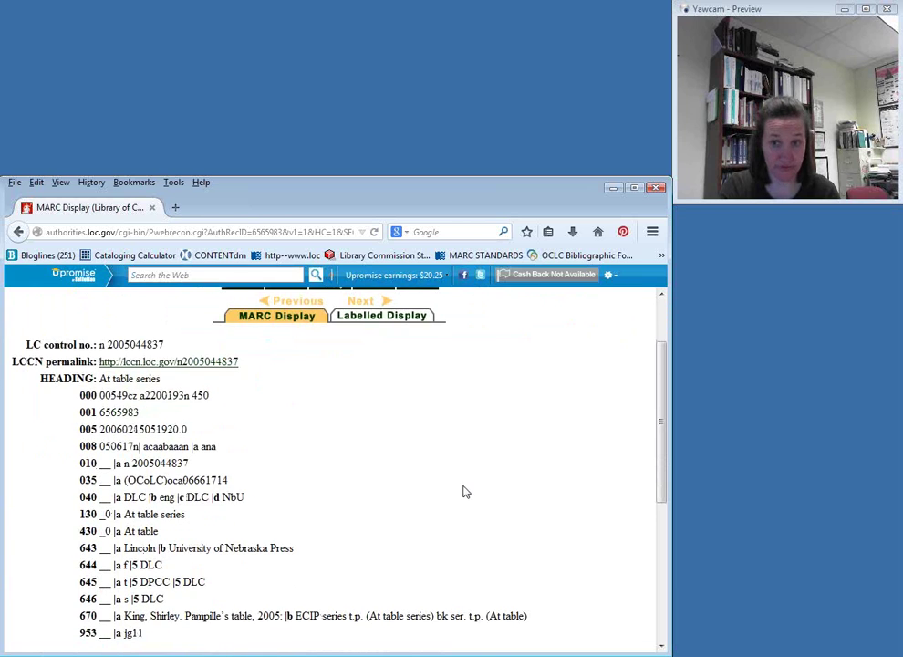
{"action": "scroll", "coordinate": [465, 491], "scroll_direction": "up", "scroll_amount": 2}
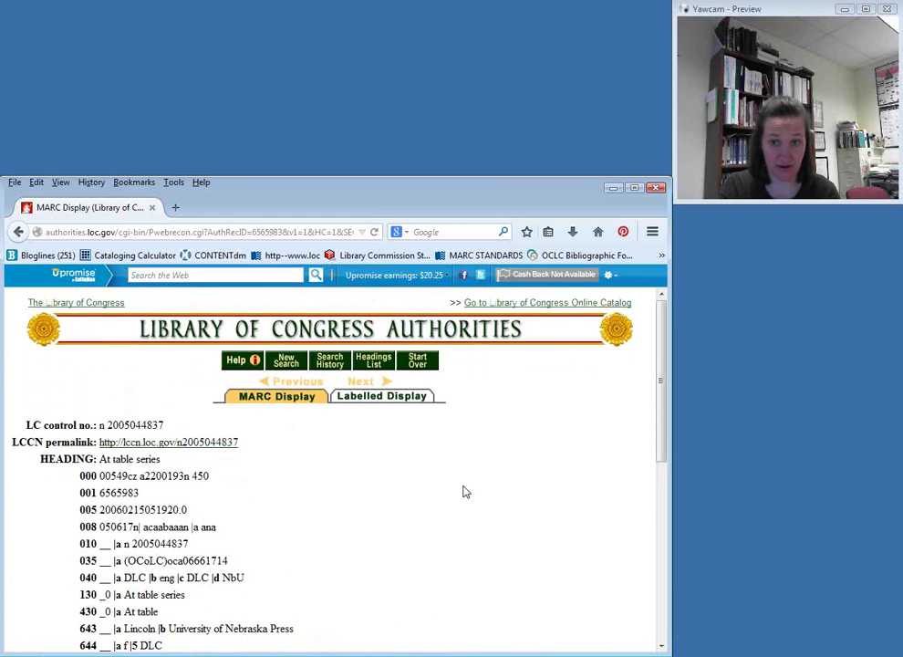
- Run a new name authority headings search for 'nebraska' and open the authorized Nebraska heading
{"action": "left_click", "coordinate": [287, 361]}
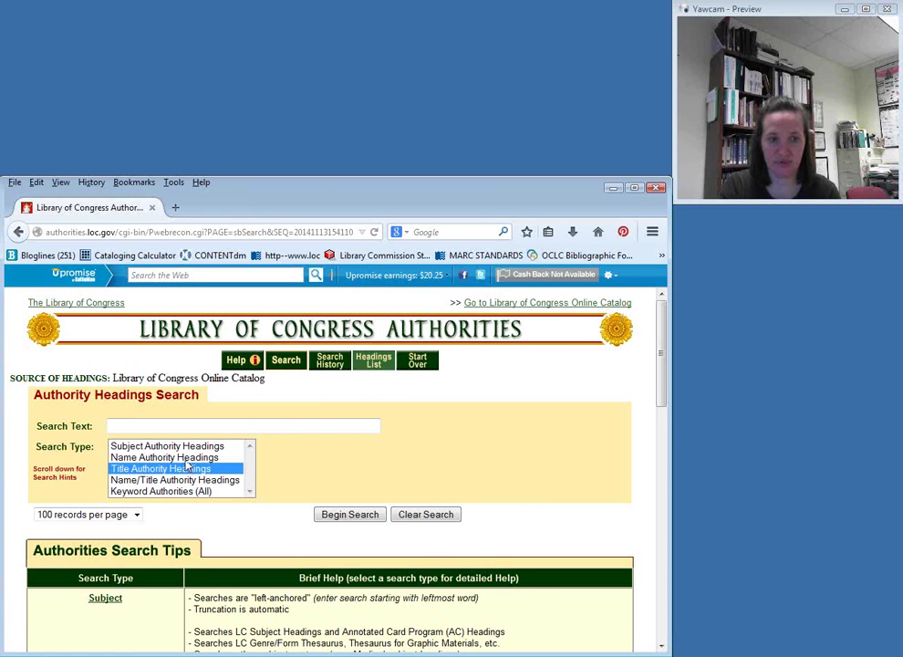
{"action": "left_click", "coordinate": [187, 459]}
{"action": "left_click", "coordinate": [237, 423]}
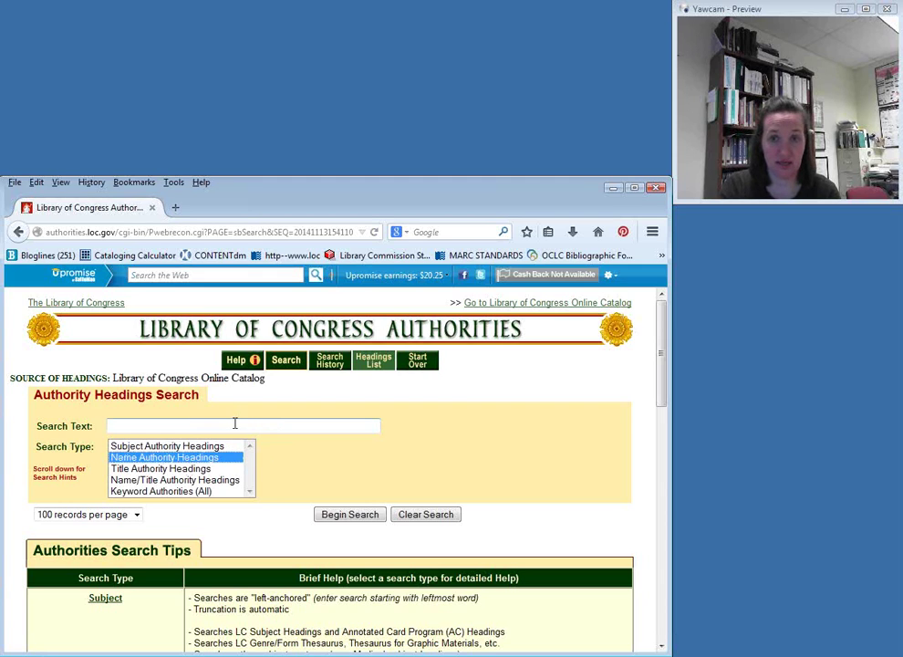
{"action": "left_click", "coordinate": [236, 425]}
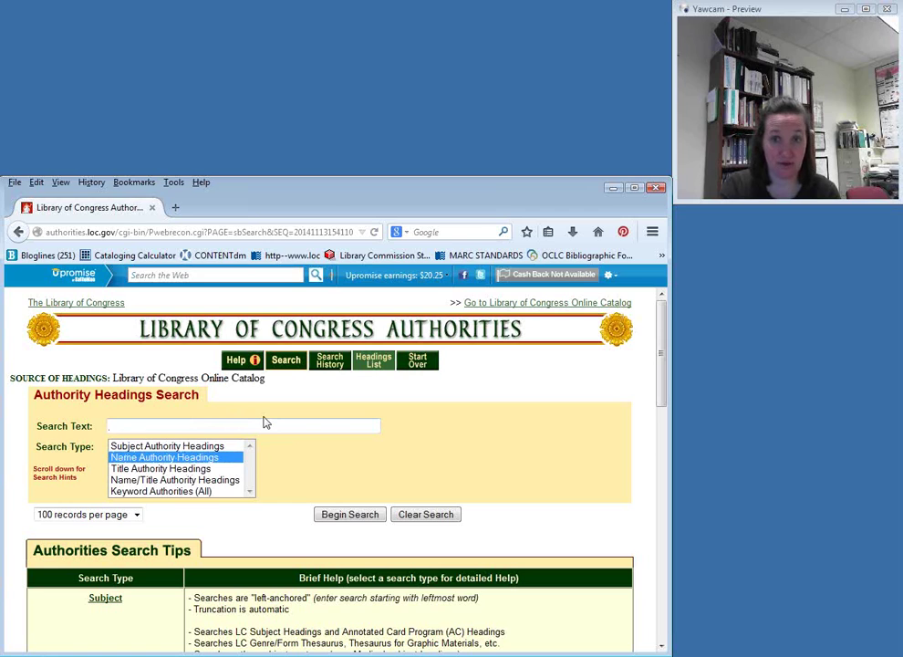
{"action": "type", "text": "neb"}
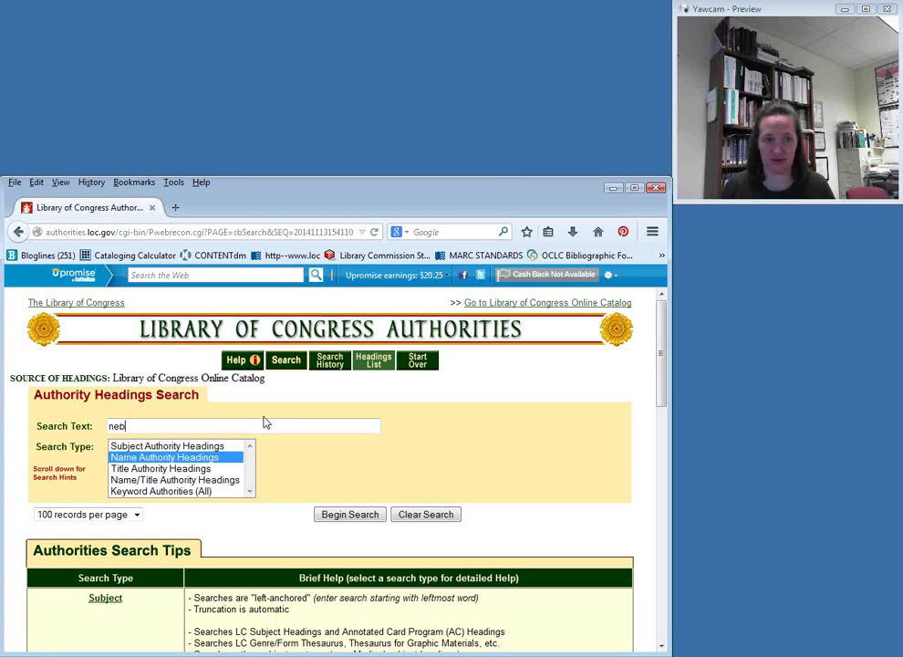
{"action": "type", "text": "raska"}
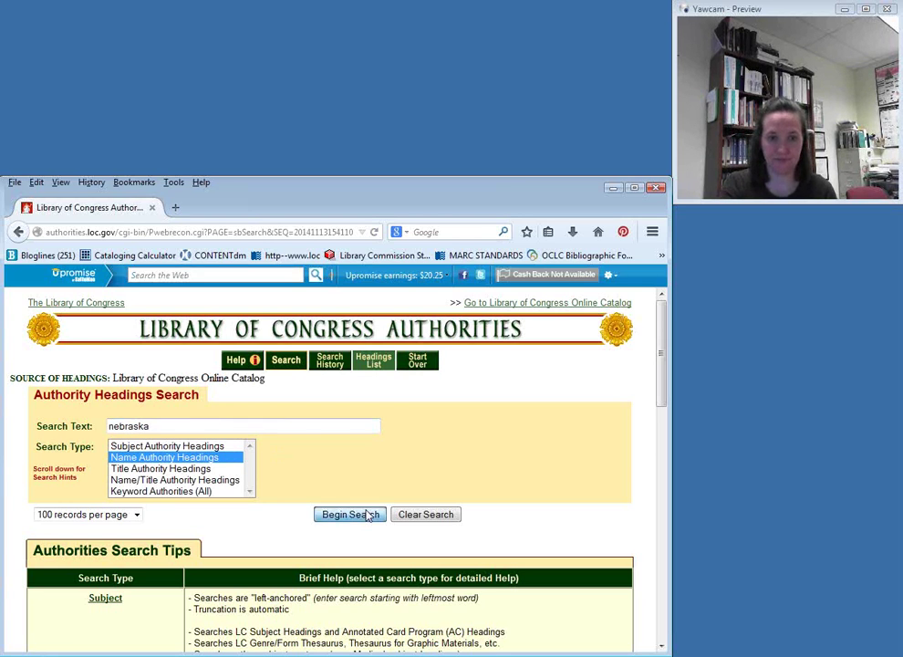
{"action": "left_click", "coordinate": [360, 514]}
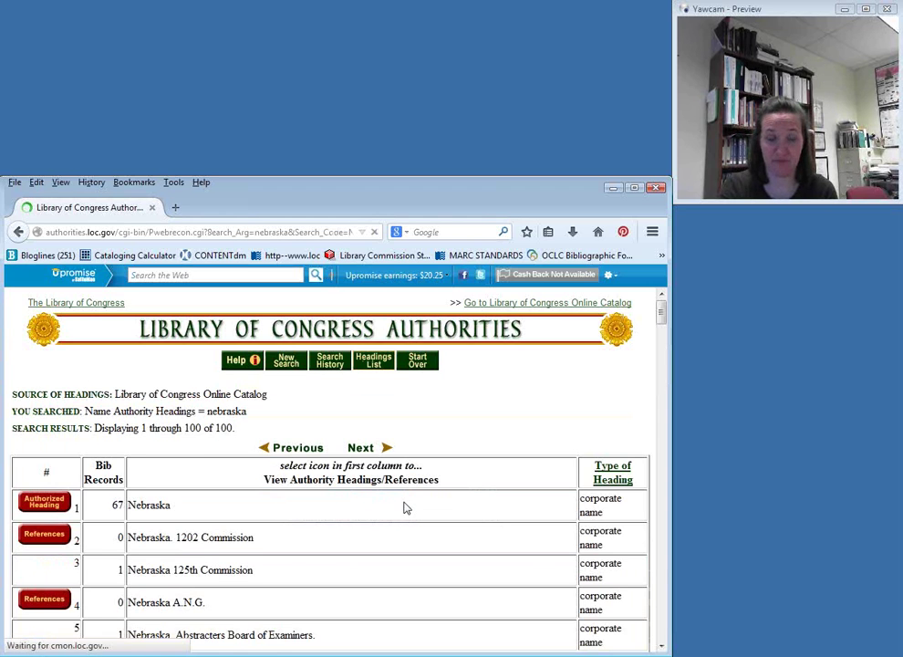
{"action": "scroll", "coordinate": [85, 461], "scroll_direction": "down", "scroll_amount": 2}
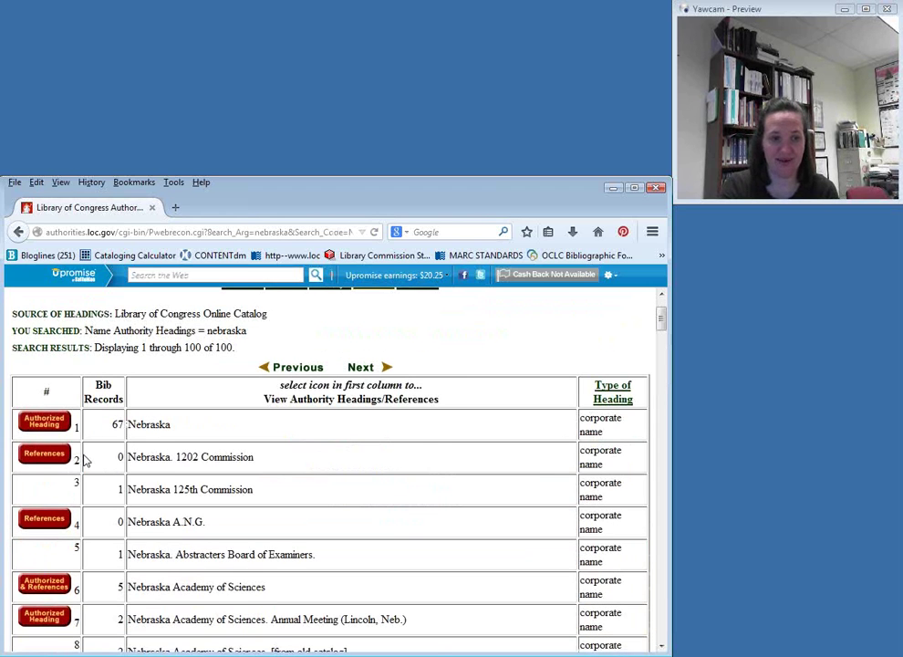
{"action": "left_click", "coordinate": [44, 426]}
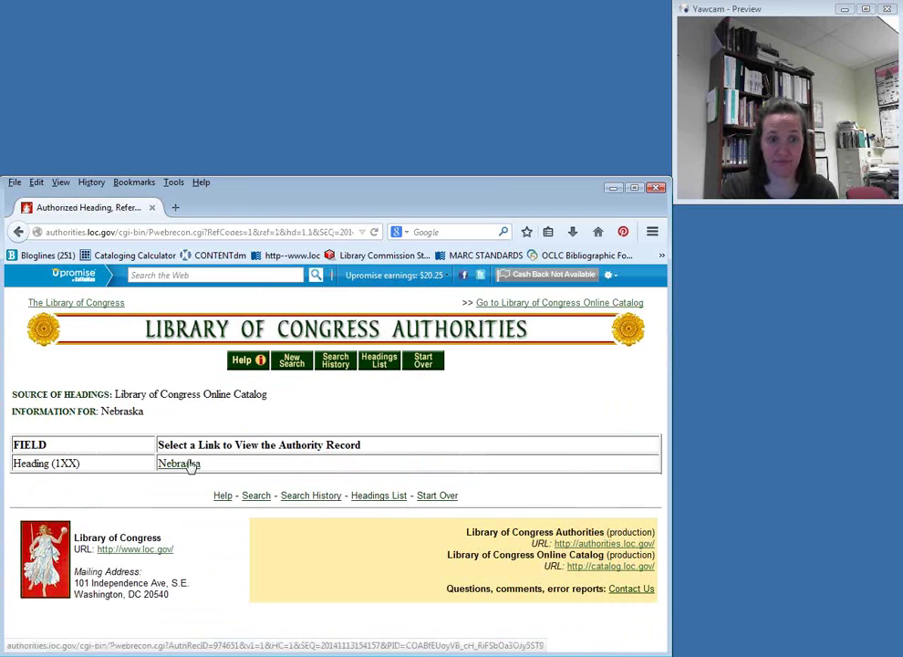
- Open the Nebraska MARC record (n 80072484) and highlight the 151 Nebraska and 451 Nebraska (Territory) fields
{"action": "left_click", "coordinate": [187, 464]}
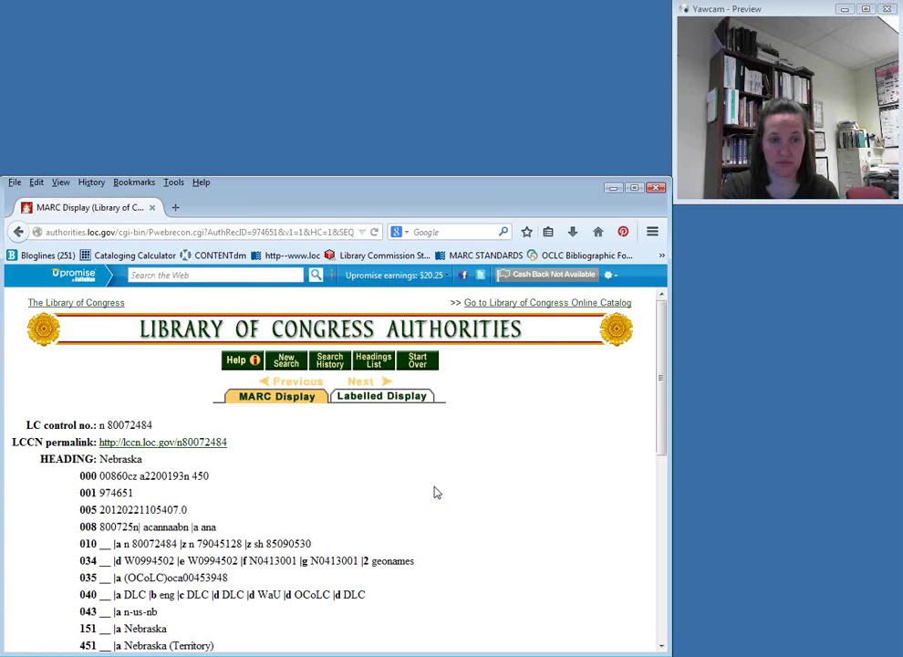
{"action": "scroll", "coordinate": [435, 490], "scroll_direction": "down", "scroll_amount": 3}
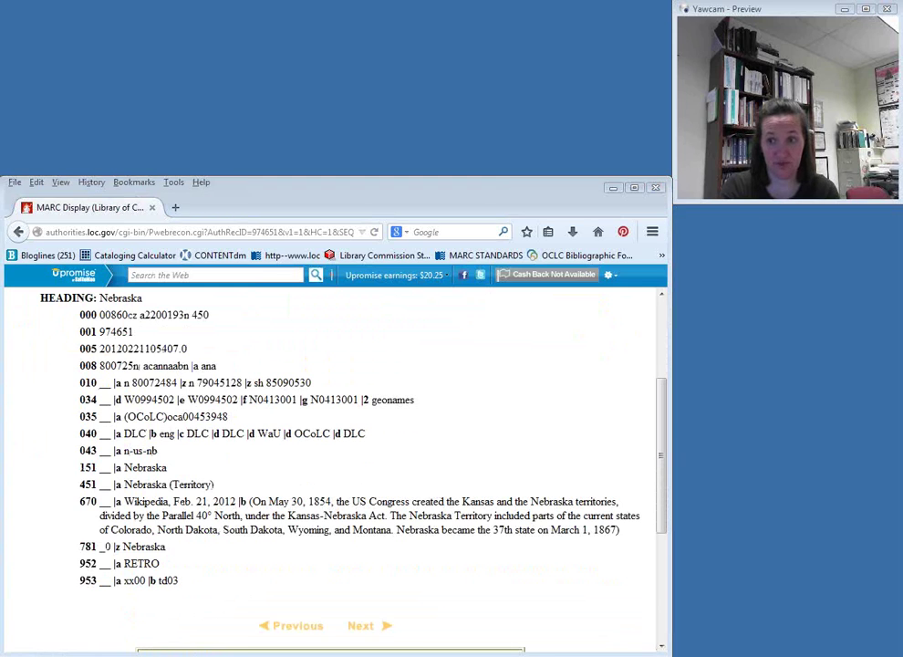
{"action": "left_click_drag", "start_coordinate": [80, 467], "coordinate": [188, 469]}
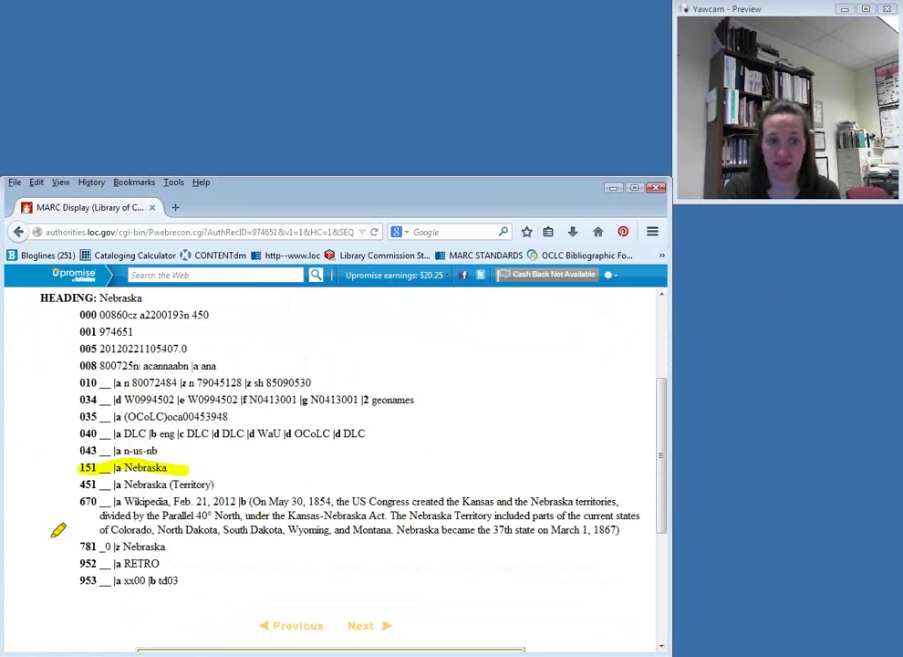
{"action": "left_click_drag", "start_coordinate": [71, 484], "coordinate": [217, 484]}
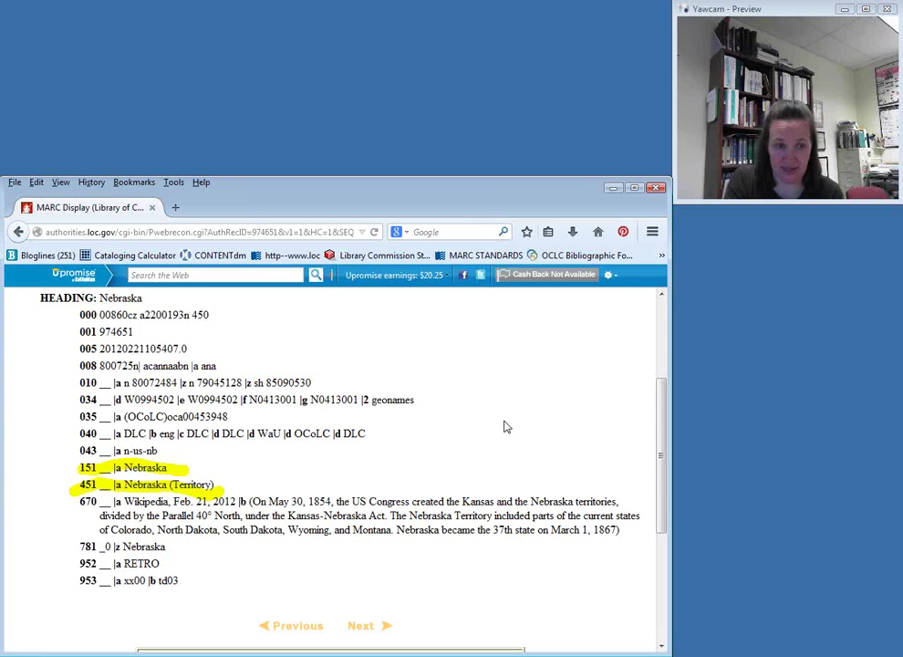
{"action": "scroll", "coordinate": [506, 427], "scroll_direction": "up", "scroll_amount": 3}
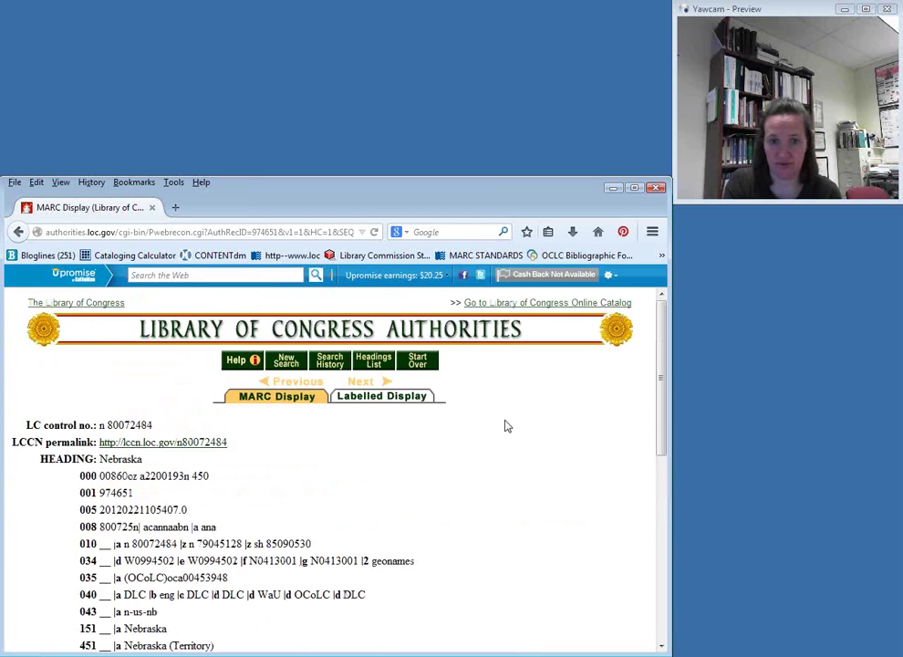